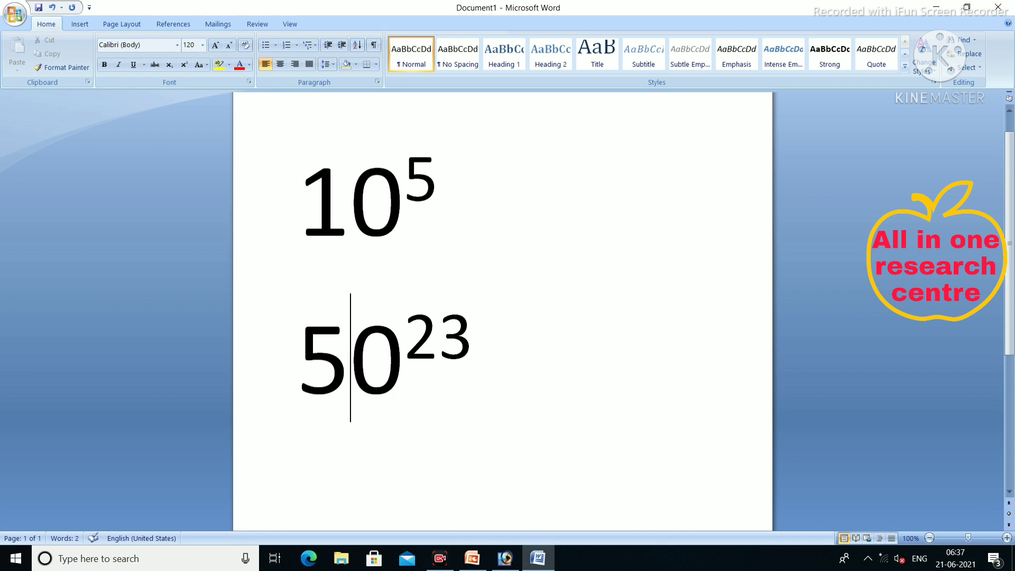
- Replace 50²³ on the second line with a plain, normal-size 8090 below 10⁵
{"action": "key", "text": "End"}
{"action": "key", "text": "BackSpace"}
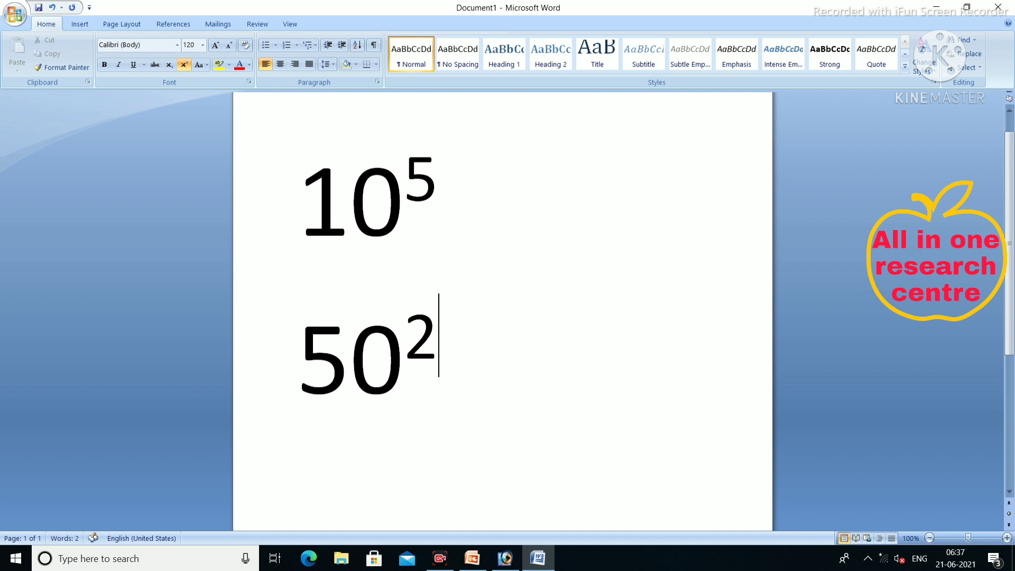
{"action": "key", "text": "BackSpace"}
{"action": "key", "text": "BackSpace"}
{"action": "key", "text": "BackSpace"}
{"action": "type", "text": "80"}
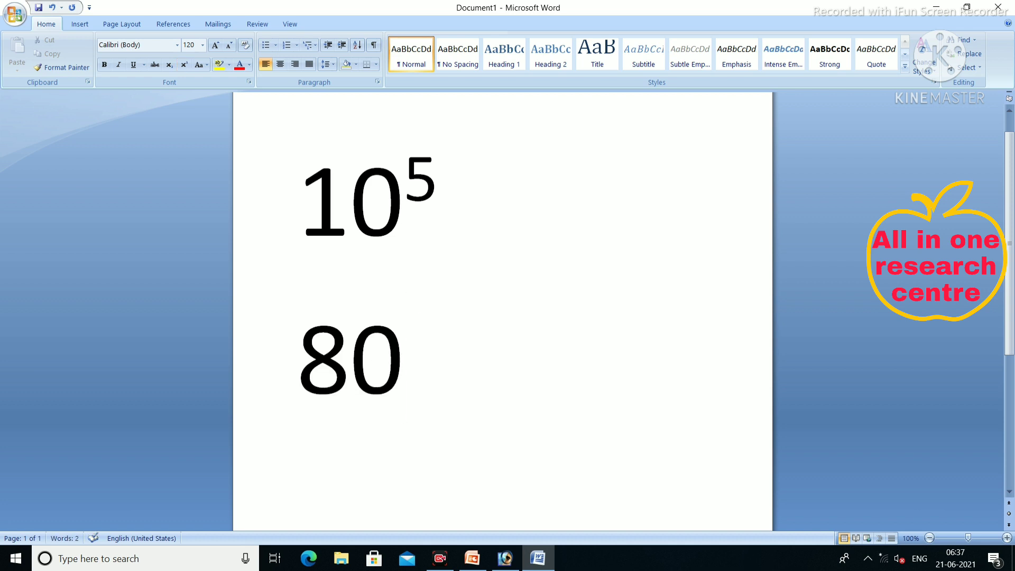
{"action": "type", "text": "90"}
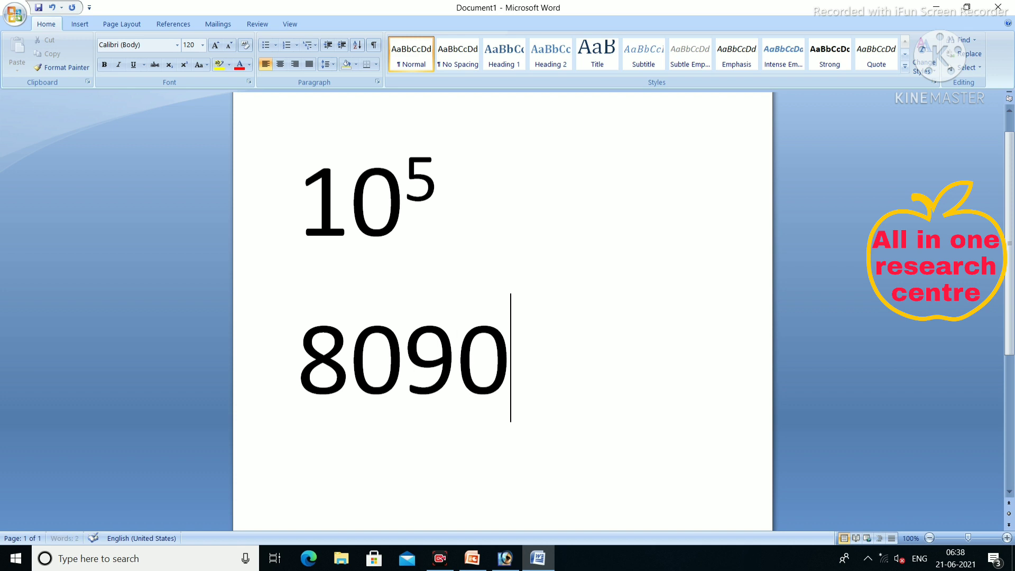
- Superscript the 90 of 8090 so the second line reads 80⁹⁰
{"action": "left_click_drag", "start_coordinate": [510, 359], "coordinate": [458, 360]}
{"action": "key", "text": "F2"}
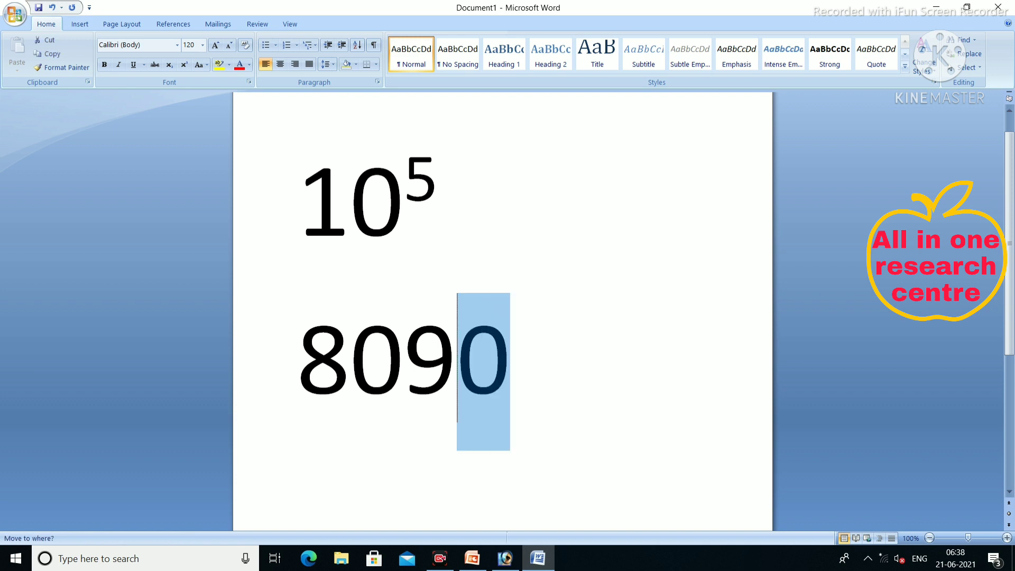
{"action": "key", "text": "Escape"}
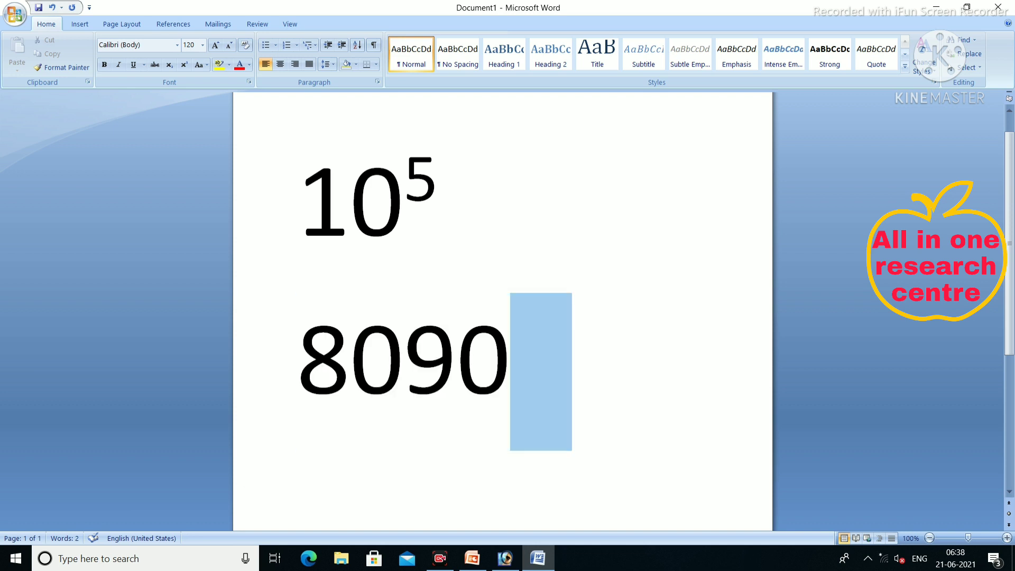
{"action": "left_click", "coordinate": [534, 365]}
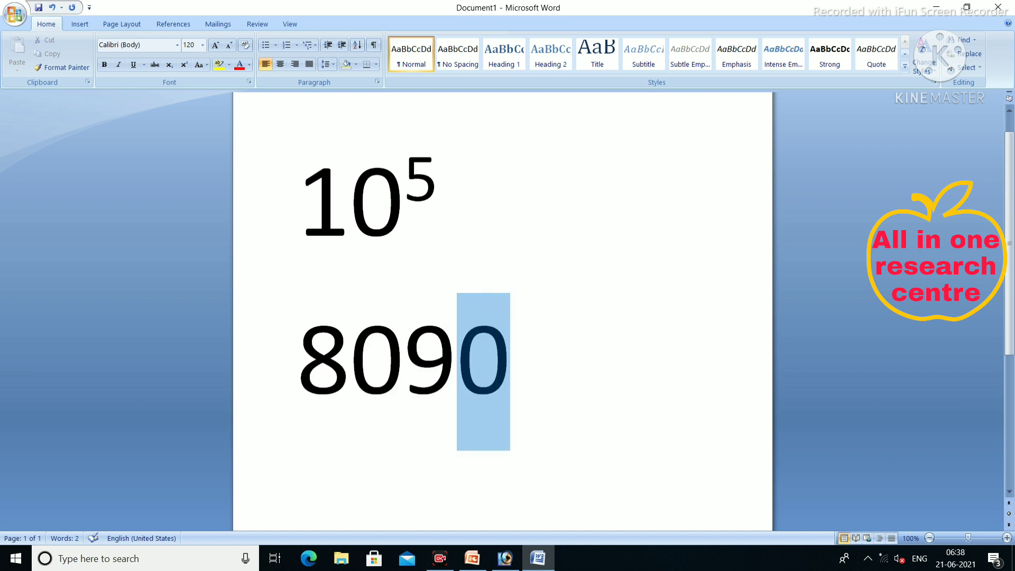
{"action": "left_click_drag", "start_coordinate": [510, 359], "coordinate": [405, 364]}
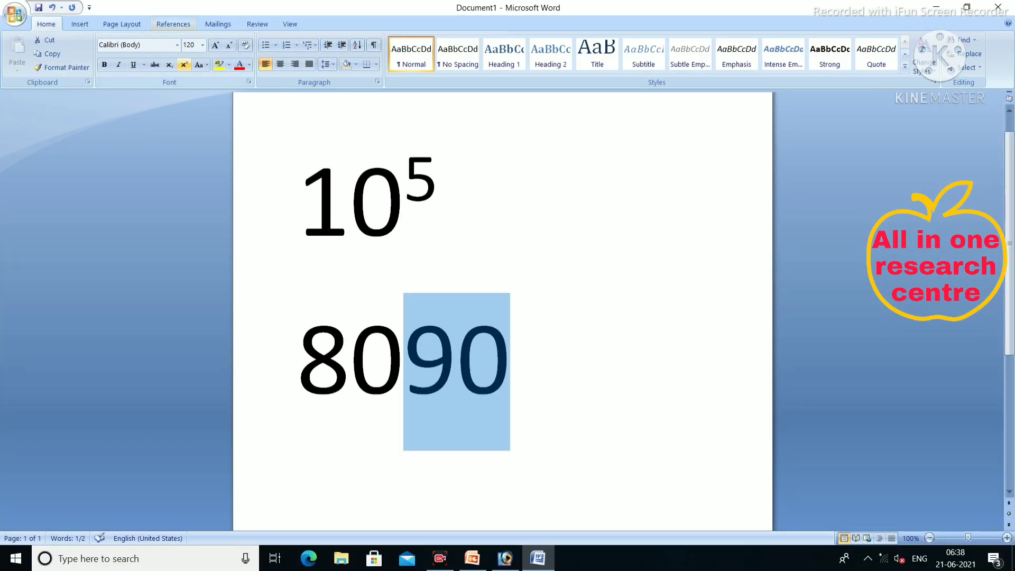
{"action": "left_click", "coordinate": [183, 64]}
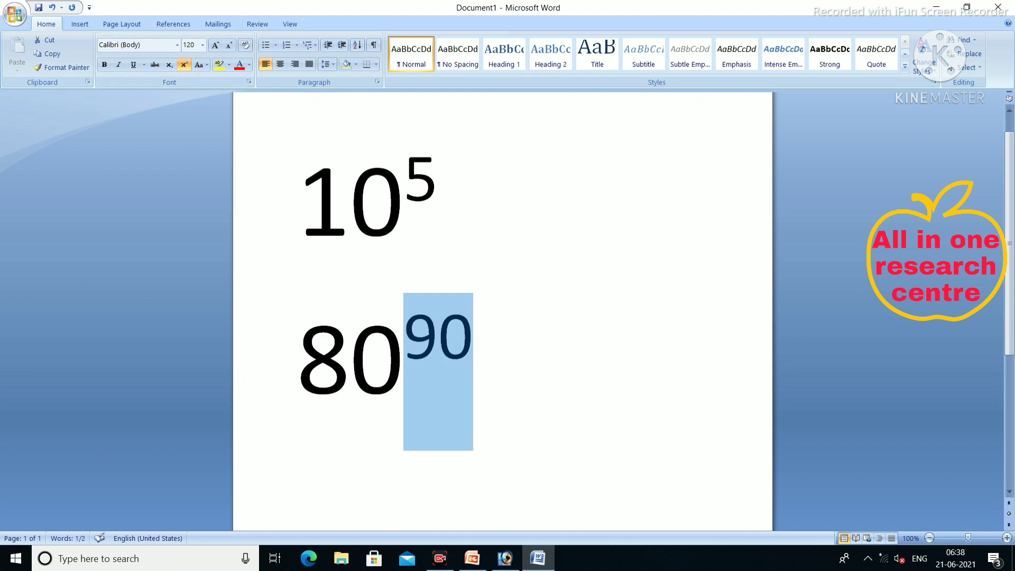
{"action": "left_click", "coordinate": [404, 359]}
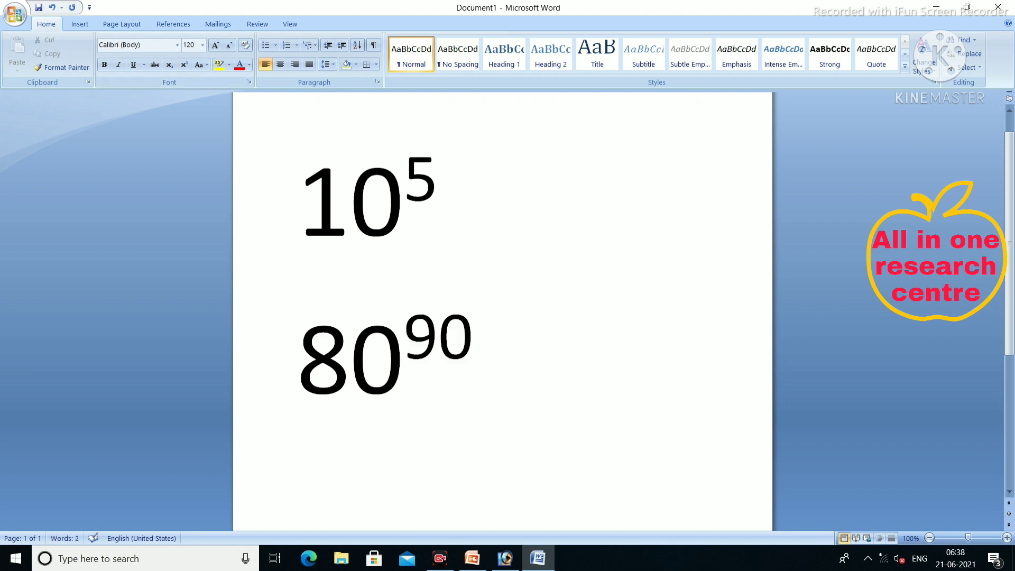
- Type 503 after 80⁹⁰, correcting a mistyped 506, and select the final 3
{"action": "key", "text": "End"}
{"action": "type", "text": "50"}
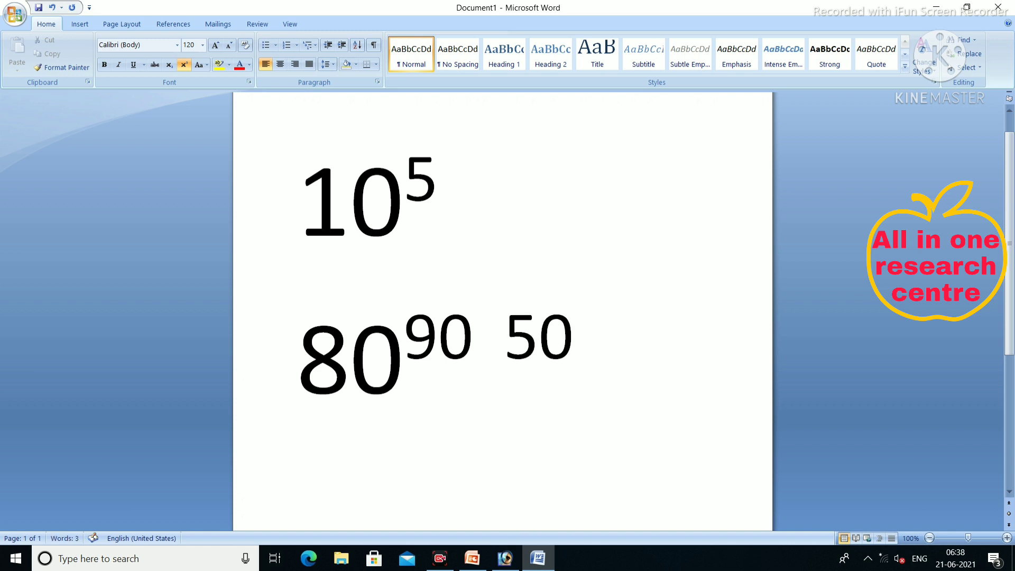
{"action": "type", "text": "6"}
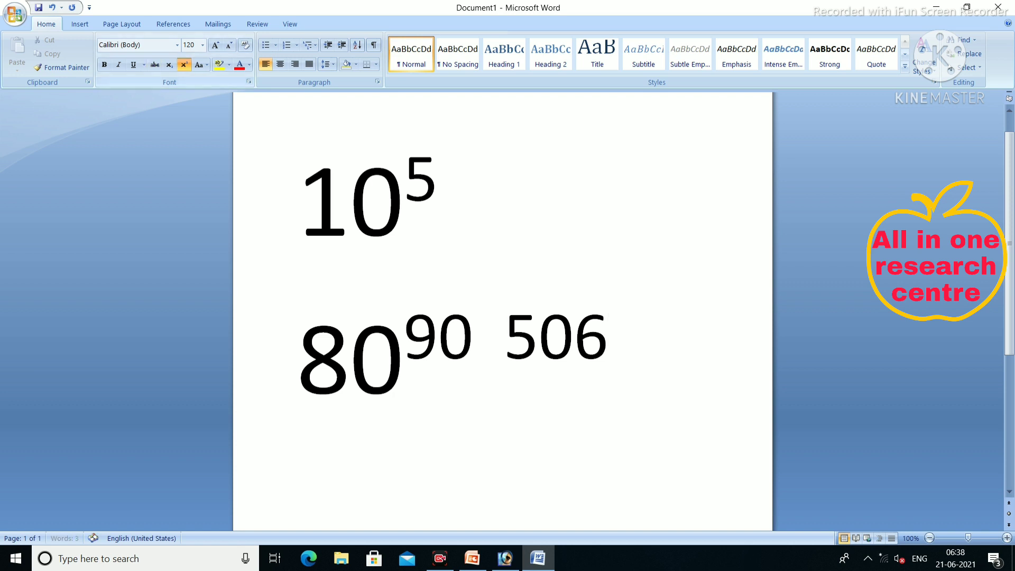
{"action": "key", "text": "BackSpace"}
{"action": "key", "text": "BackSpace"}
{"action": "key", "text": "BackSpace"}
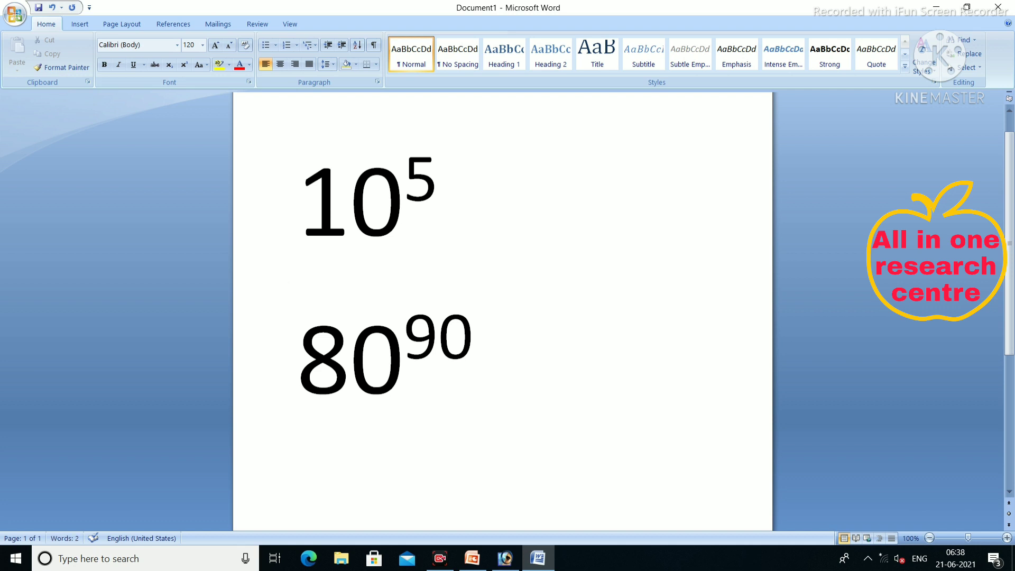
{"action": "type", "text": " 50"}
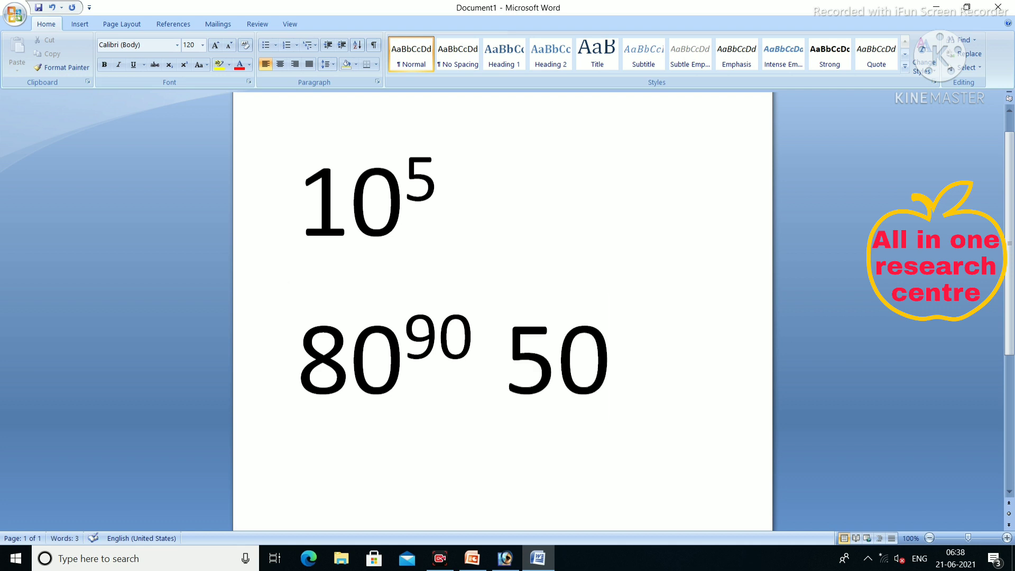
{"action": "type", "text": "3"}
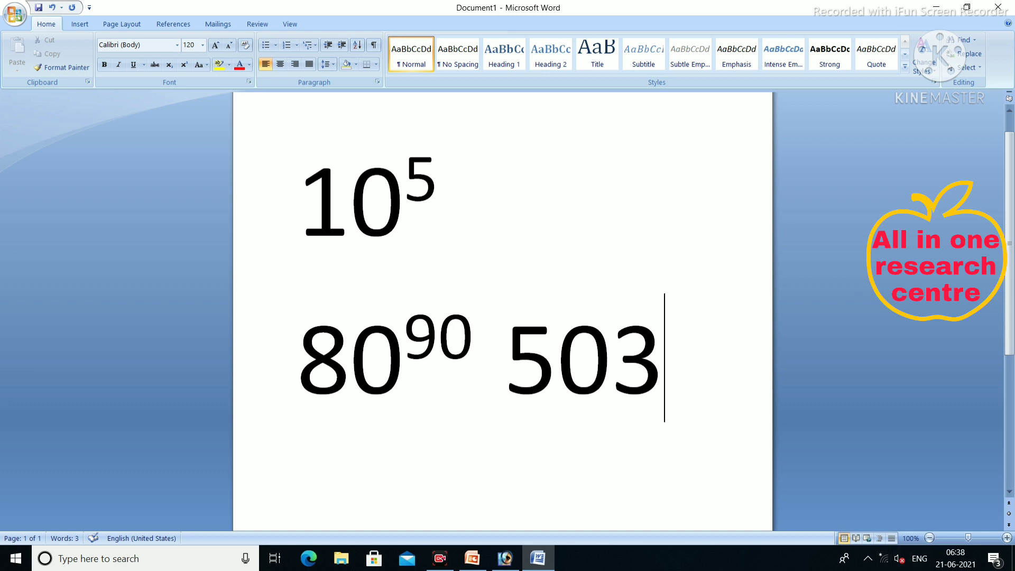
{"action": "key", "text": "shift+Left"}
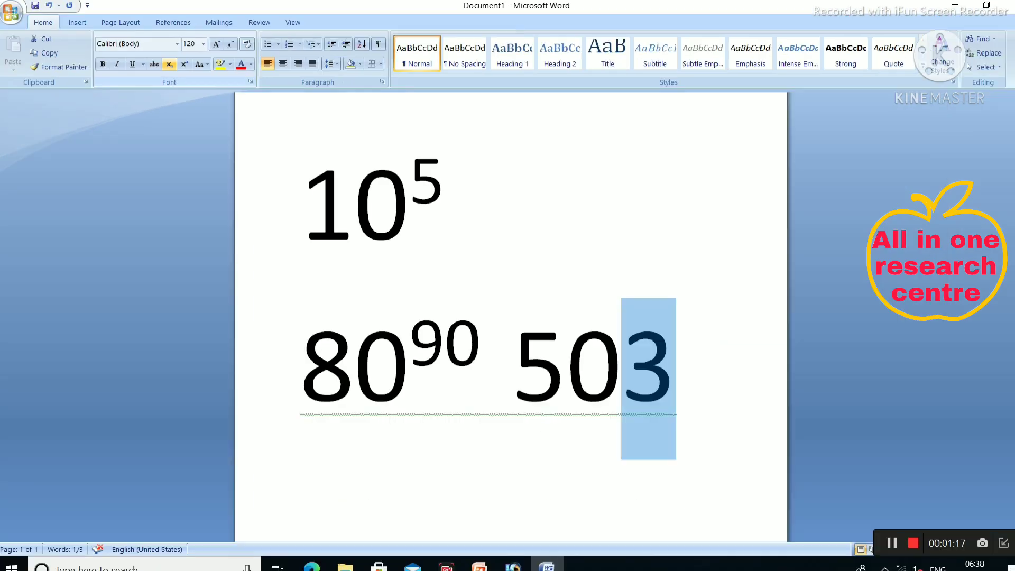
- Replace 503 after 80⁹⁰ with normal-size 10-2, turning superscript formatting off first
{"action": "left_click", "coordinate": [169, 64]}
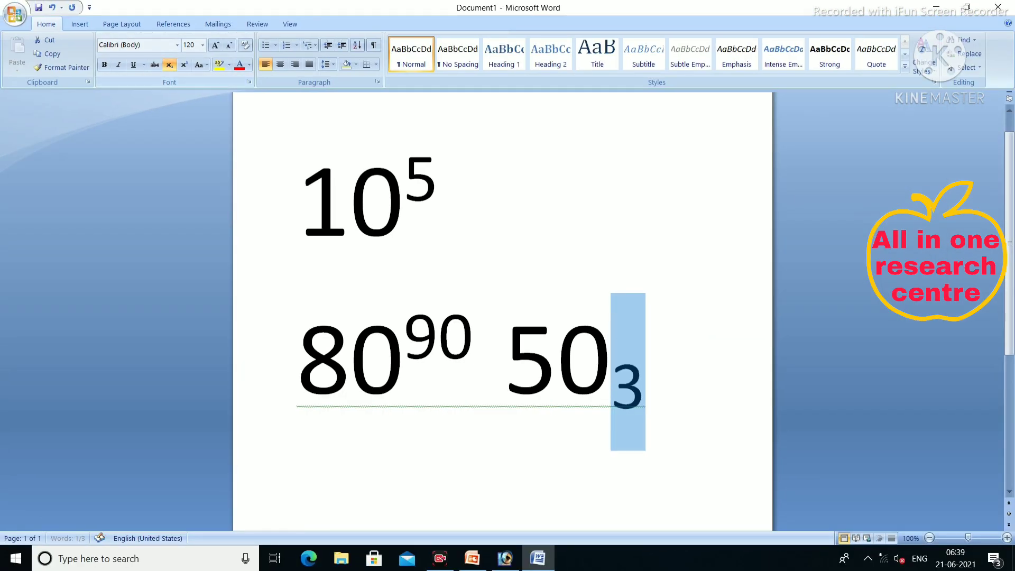
{"action": "left_click", "coordinate": [557, 359]}
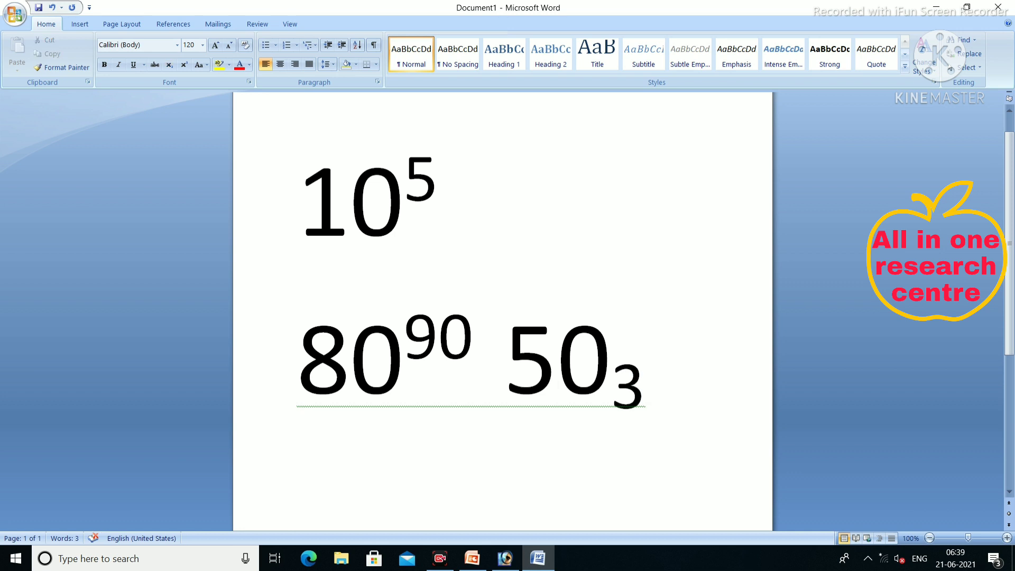
{"action": "left_click", "coordinate": [646, 380]}
{"action": "key", "text": "BackSpace"}
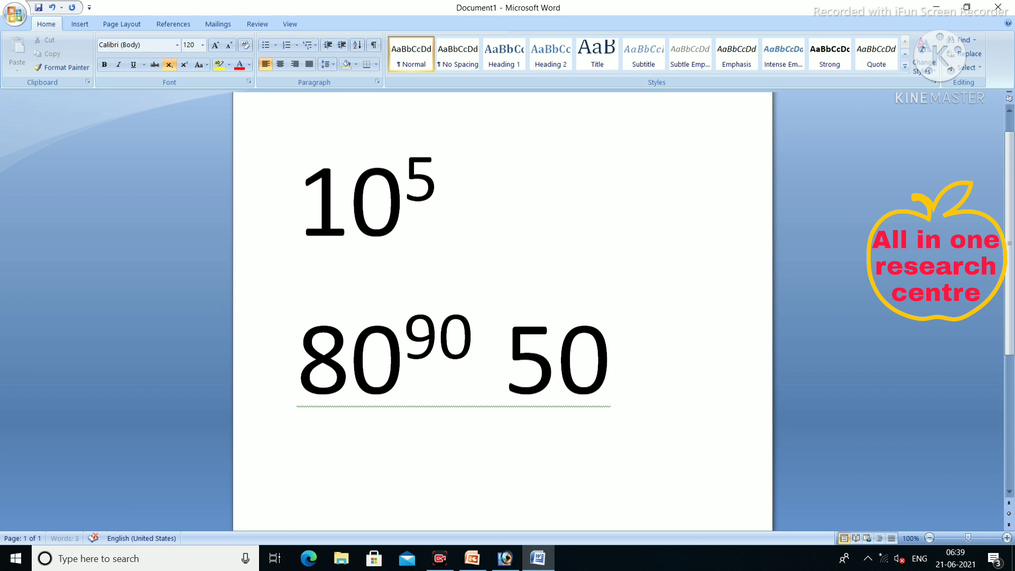
{"action": "key", "text": "BackSpace"}
{"action": "key", "text": "BackSpace"}
{"action": "type", "text": "1"}
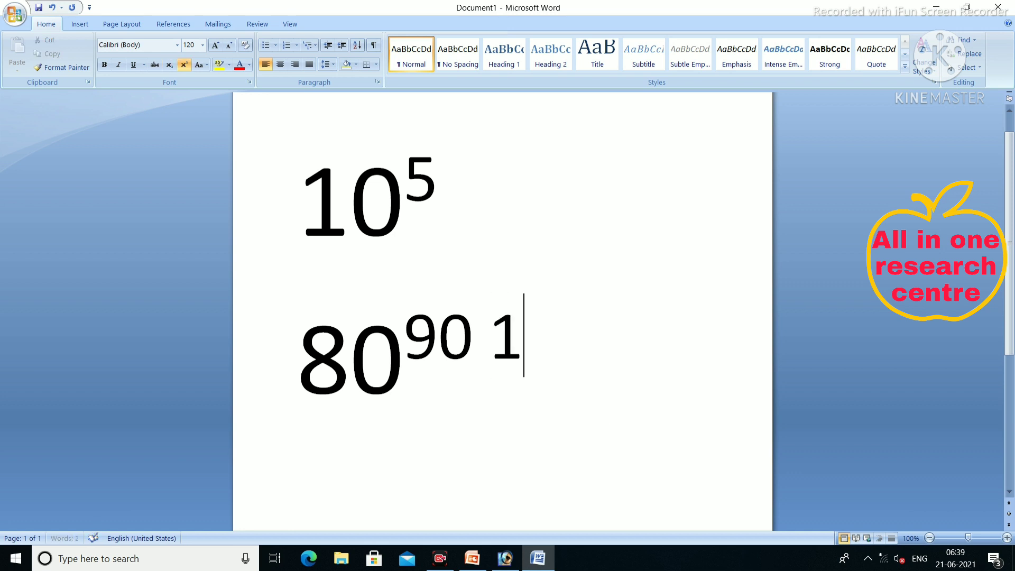
{"action": "type", "text": "0"}
{"action": "key", "text": "BackSpace"}
{"action": "key", "text": "BackSpace"}
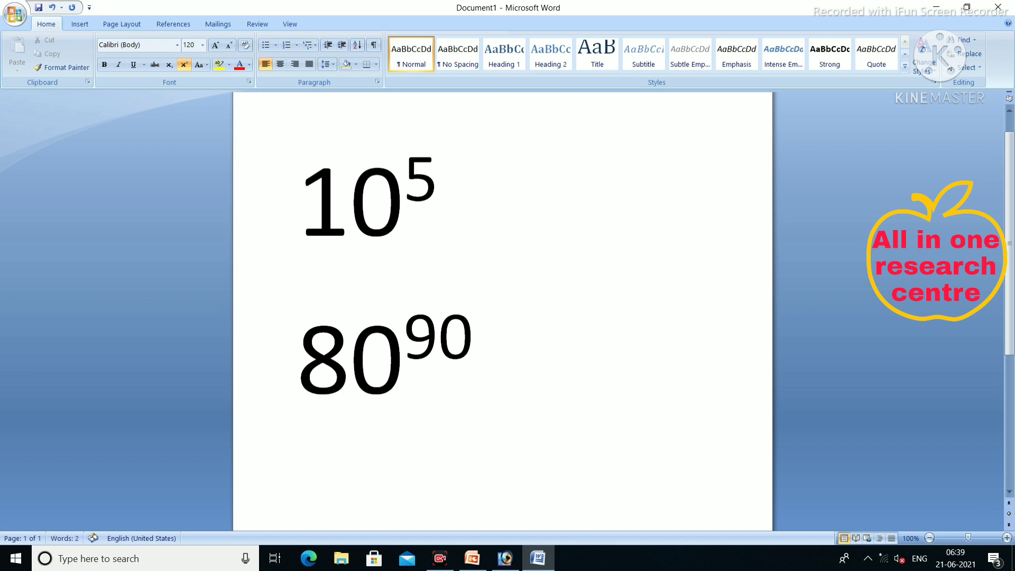
{"action": "key", "text": "ctrl+shift+equal"}
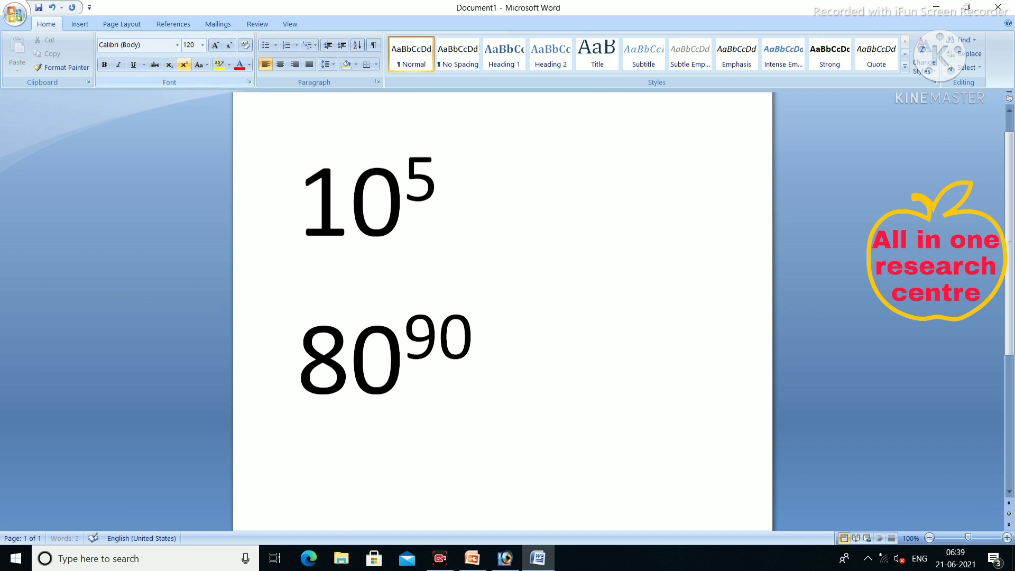
{"action": "type", "text": "10"}
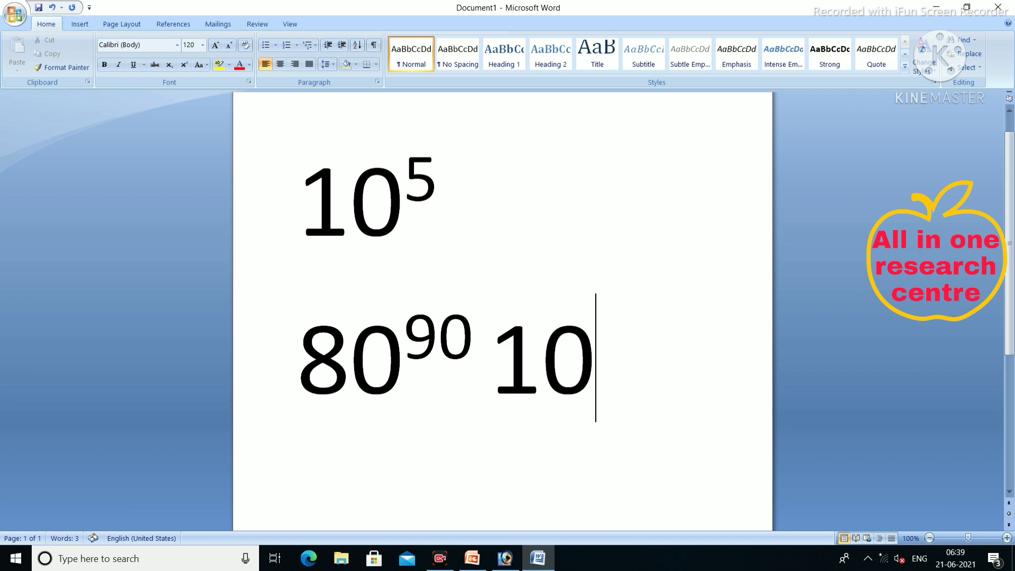
{"action": "type", "text": "-"}
{"action": "type", "text": "2"}
- Superscript the -2 after 10 so the second line ends with 10⁻²
{"action": "key", "text": "shift+Left"}
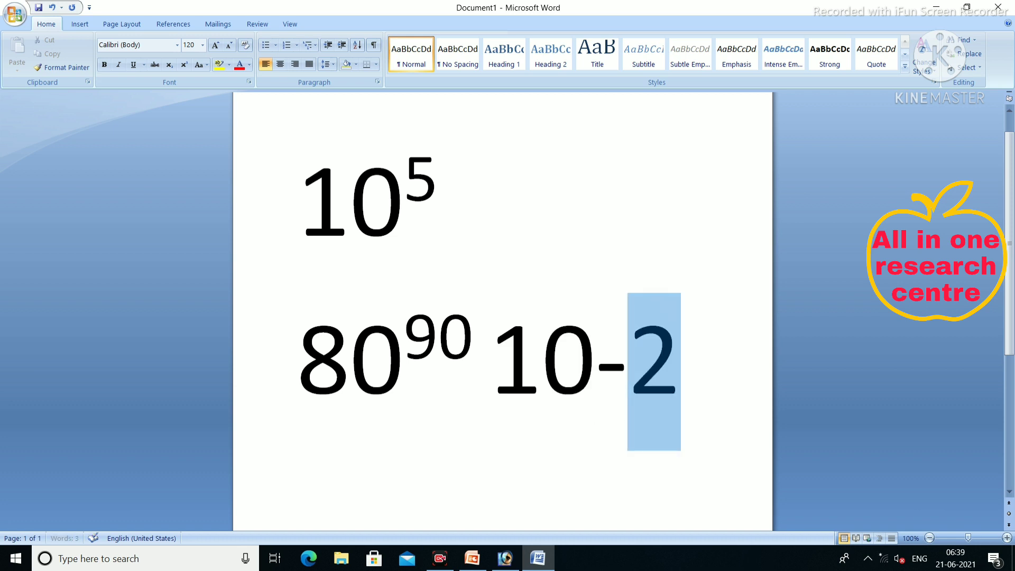
{"action": "key", "text": "shift+Left"}
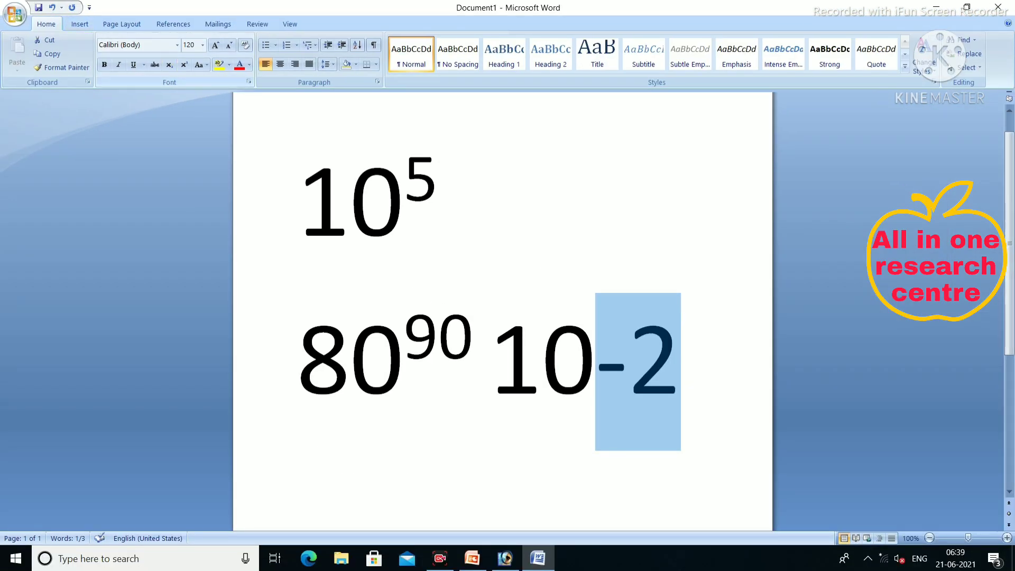
{"action": "left_click", "coordinate": [184, 65]}
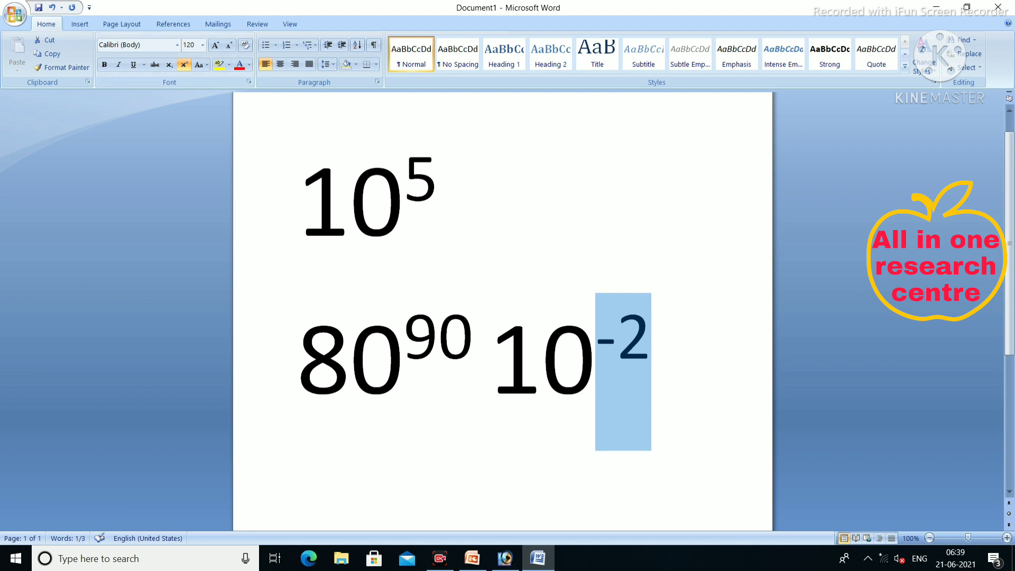
{"action": "left_click", "coordinate": [439, 180]}
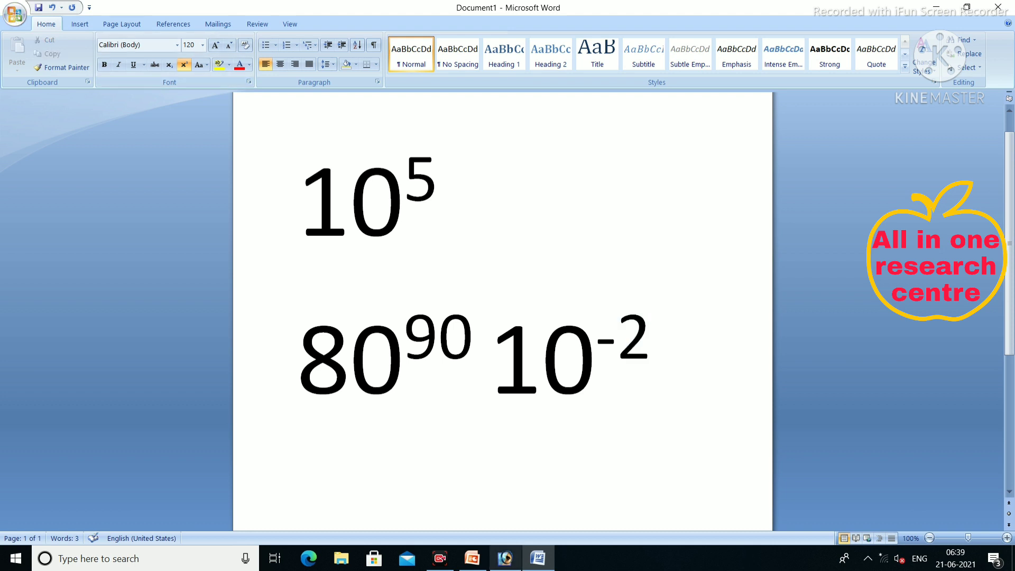
{"action": "mouse_move", "coordinate": [505, 558]}
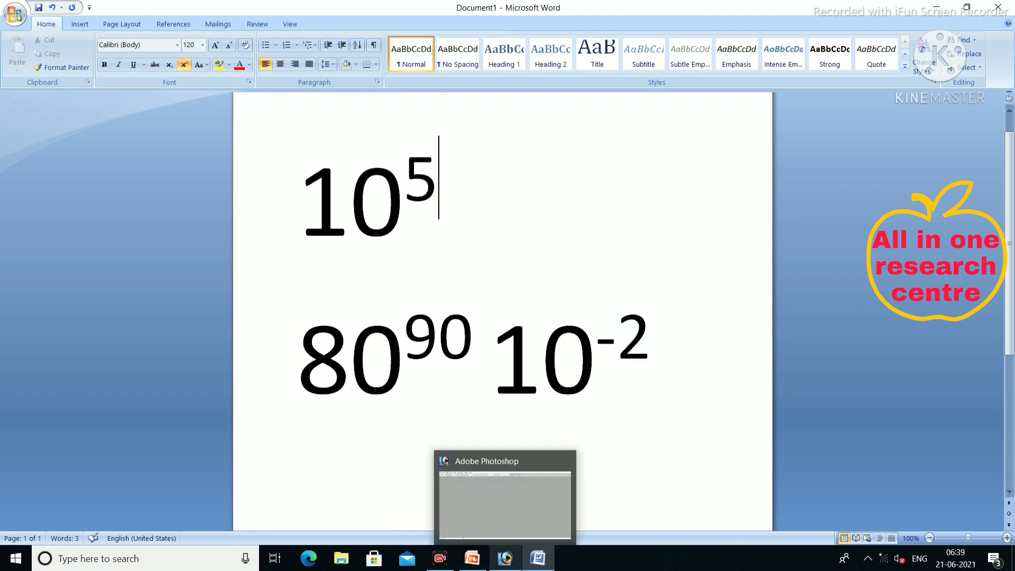
- Create a new blank white document in Photoshop
{"action": "left_click", "coordinate": [505, 505]}
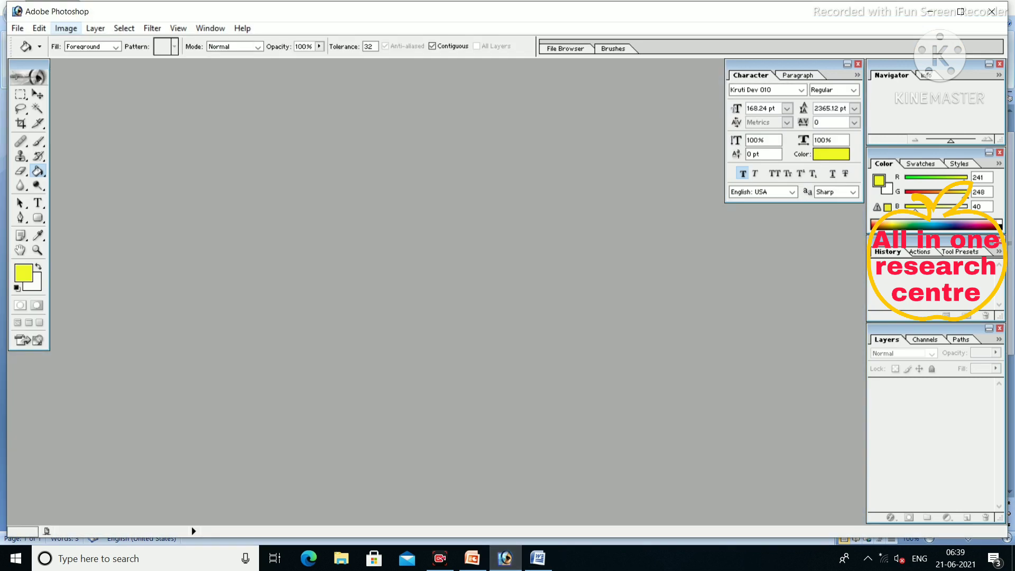
{"action": "key", "text": "ctrl+n"}
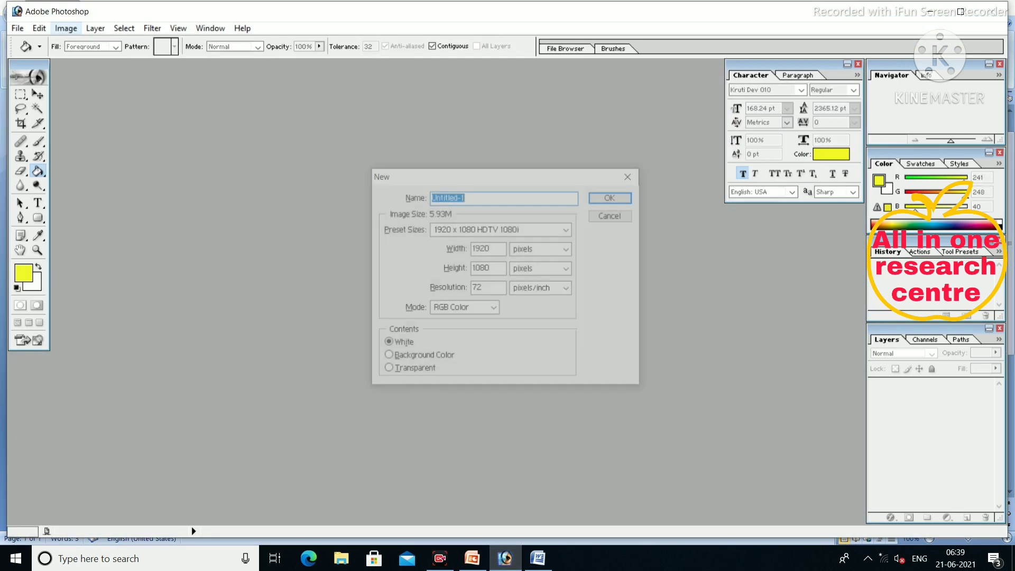
{"action": "key", "text": "Return"}
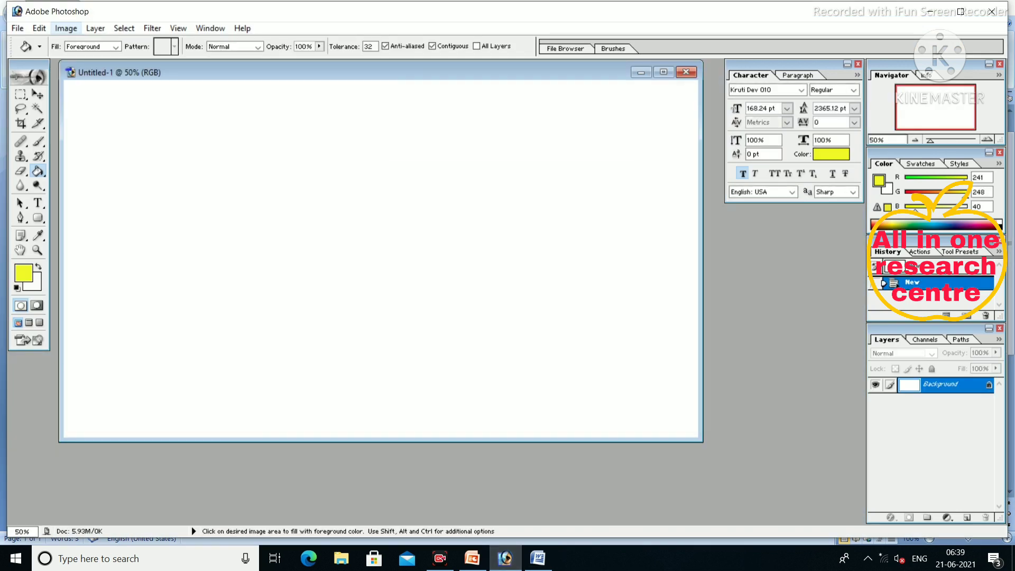
- Start an Arial text layer on the canvas and bring up the text colour picker
{"action": "key", "text": "t"}
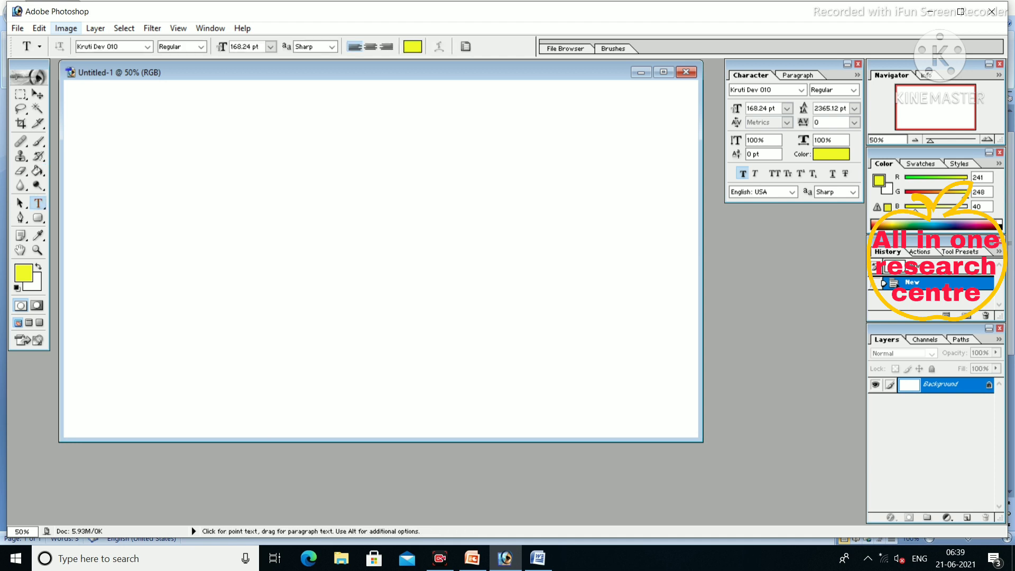
{"action": "left_click", "coordinate": [114, 169]}
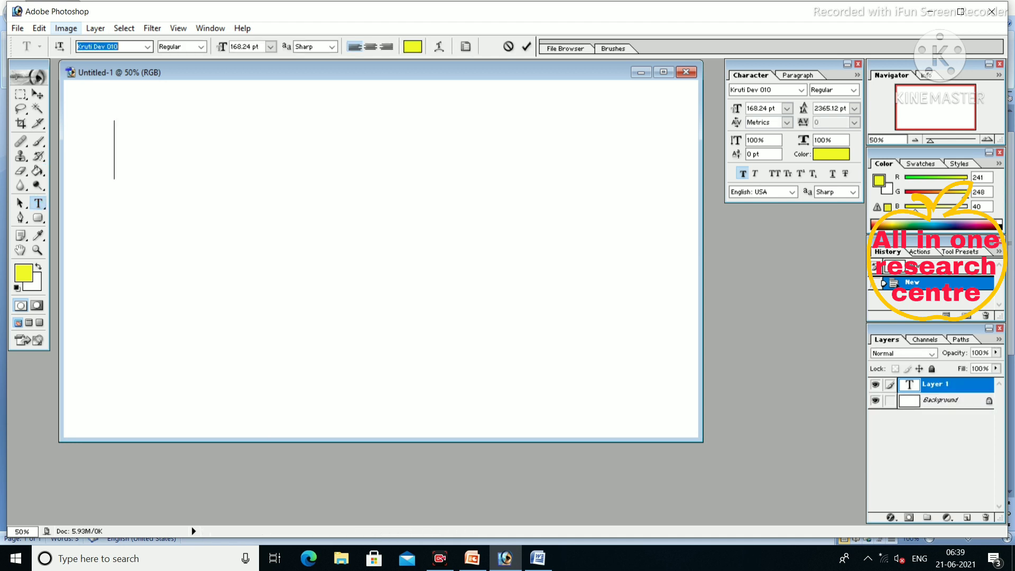
{"action": "type", "text": "a"}
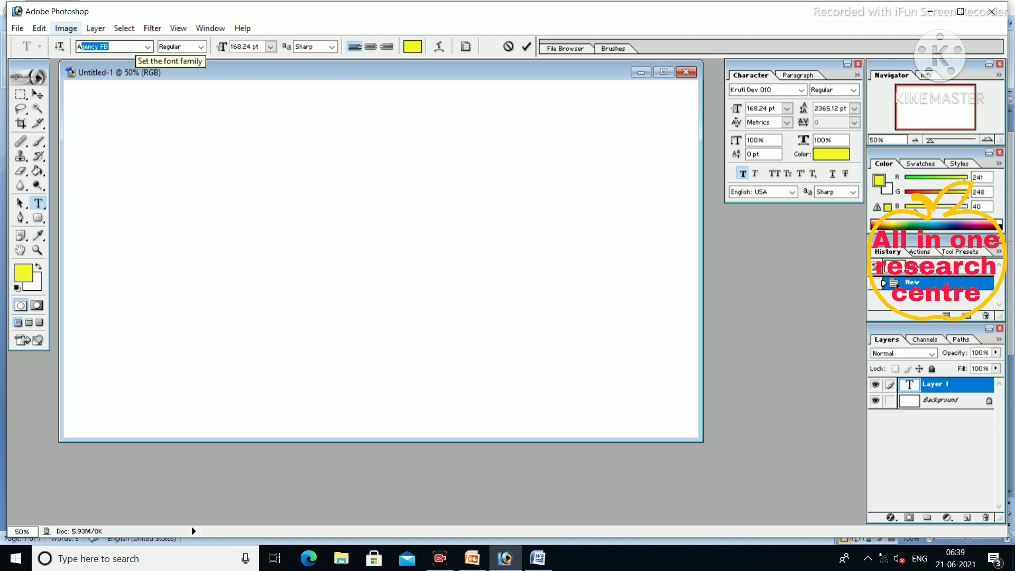
{"action": "type", "text": "rial"}
{"action": "key", "text": "Return"}
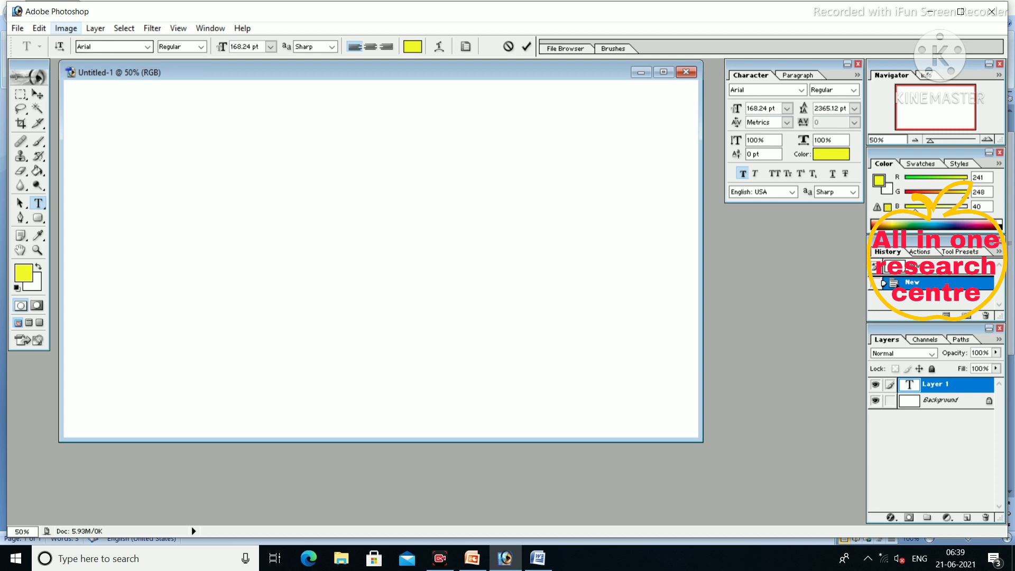
{"action": "left_click", "coordinate": [114, 167]}
{"action": "type", "text": "10"}
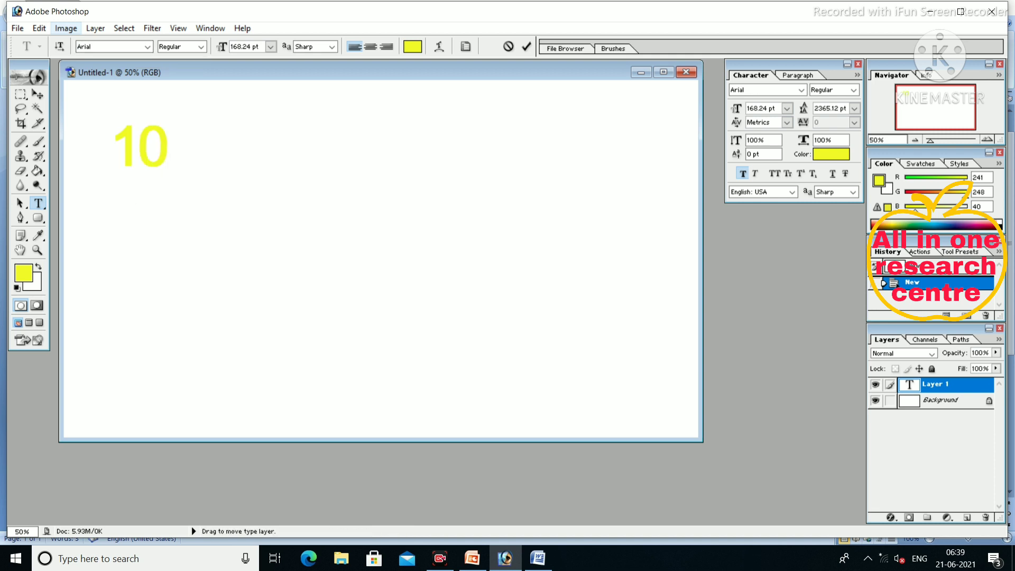
{"action": "key", "text": "BackSpace"}
{"action": "key", "text": "BackSpace"}
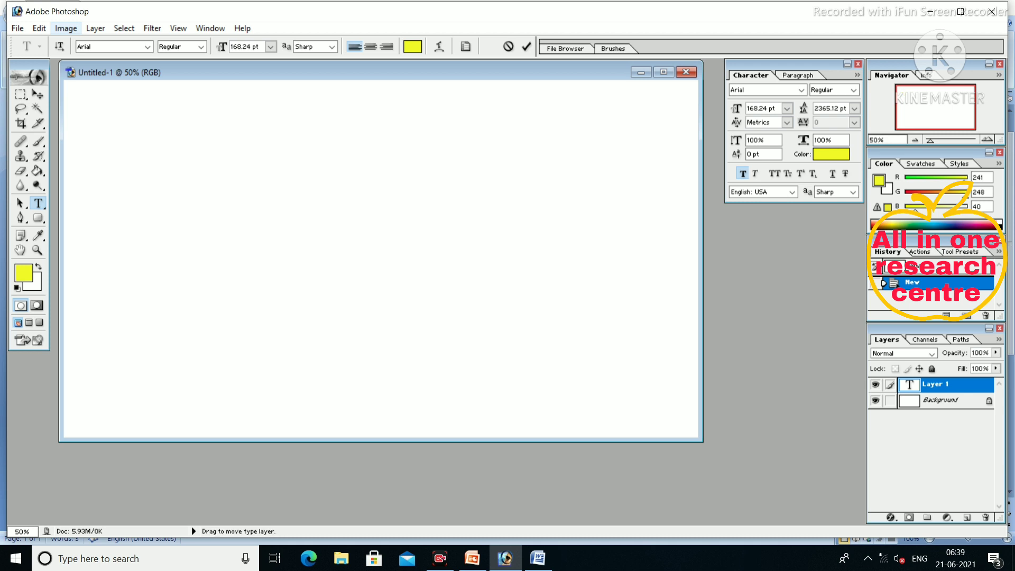
{"action": "left_click", "coordinate": [412, 46]}
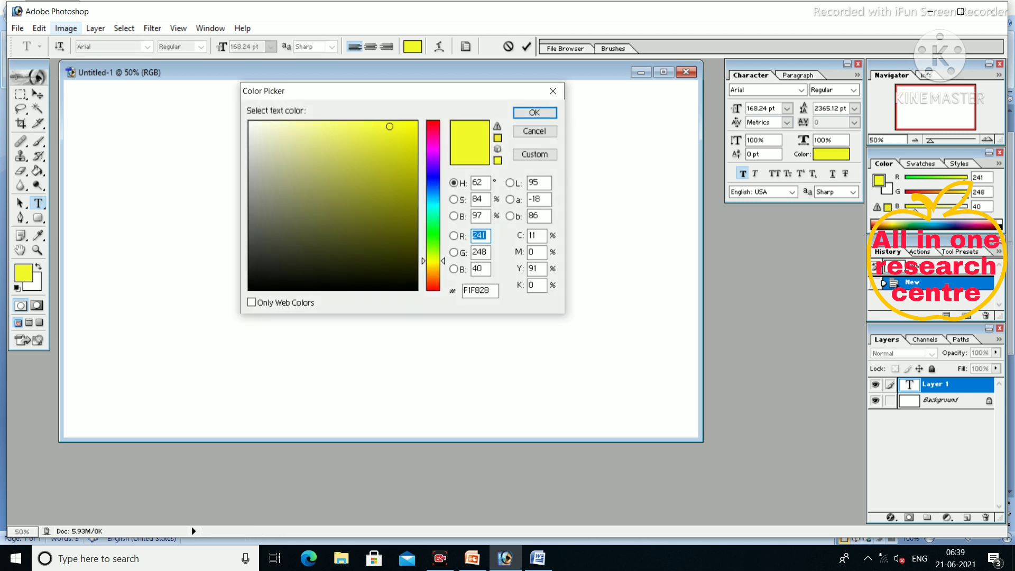
- Make the text colour black, type 105, and select its final 5
{"action": "left_click", "coordinate": [396, 280]}
{"action": "left_click", "coordinate": [534, 113]}
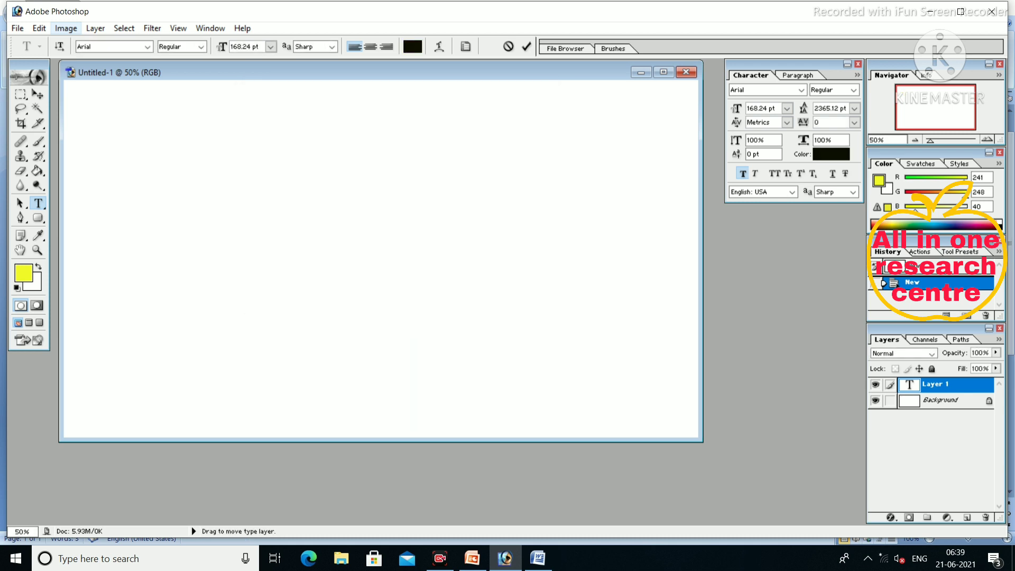
{"action": "type", "text": "10"}
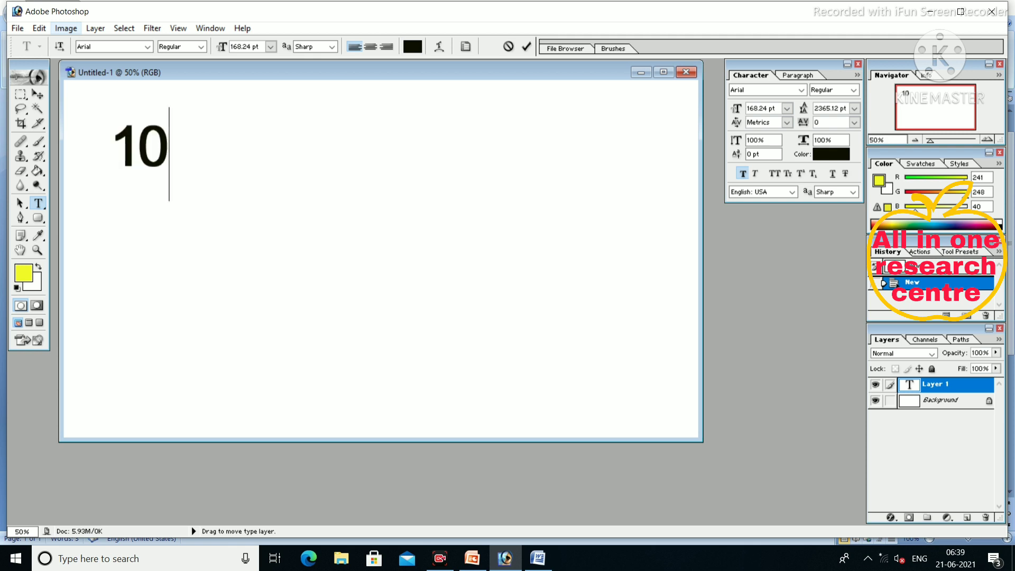
{"action": "type", "text": "5"}
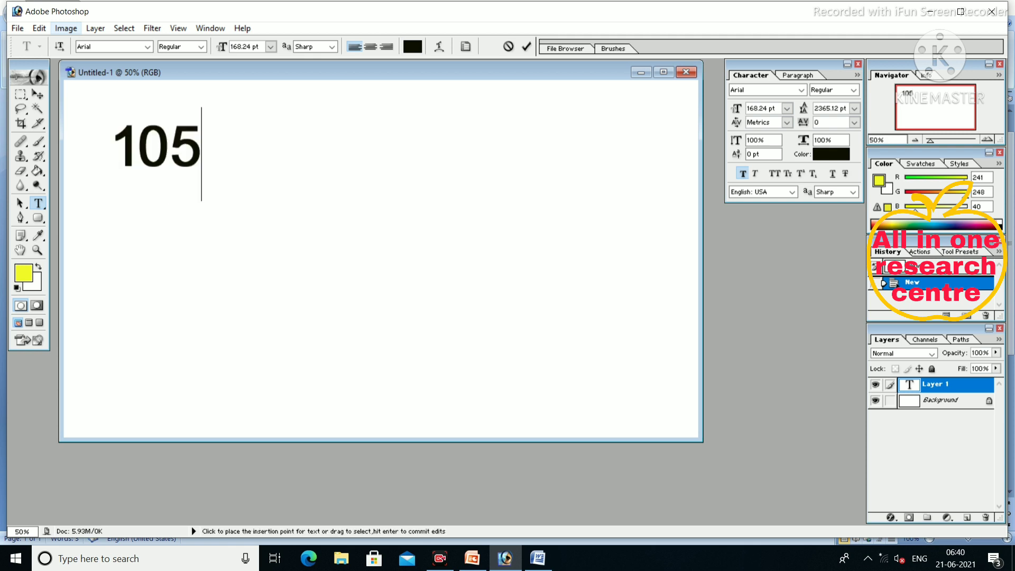
{"action": "key", "text": "shift+Left"}
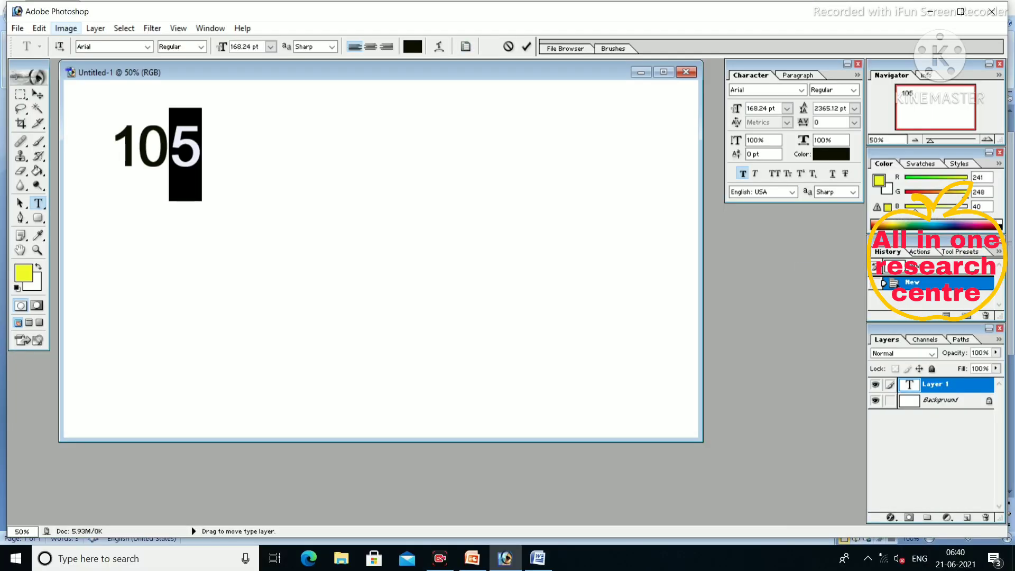
- Superscript the 5 of 105 from the Character panel, then type 5089 after it
{"action": "left_click", "coordinate": [466, 47]}
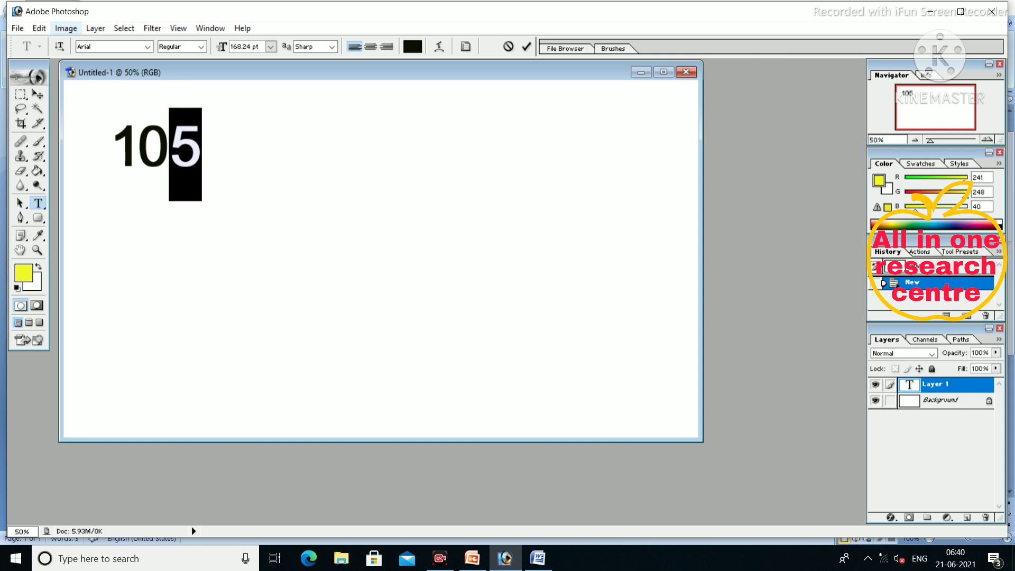
{"action": "left_click", "coordinate": [465, 47]}
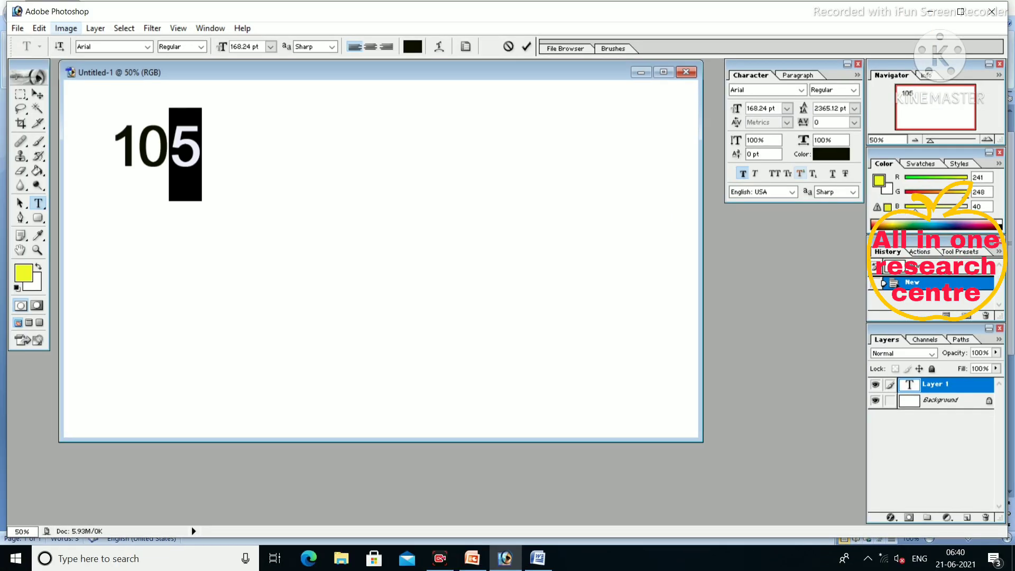
{"action": "left_click", "coordinate": [800, 173]}
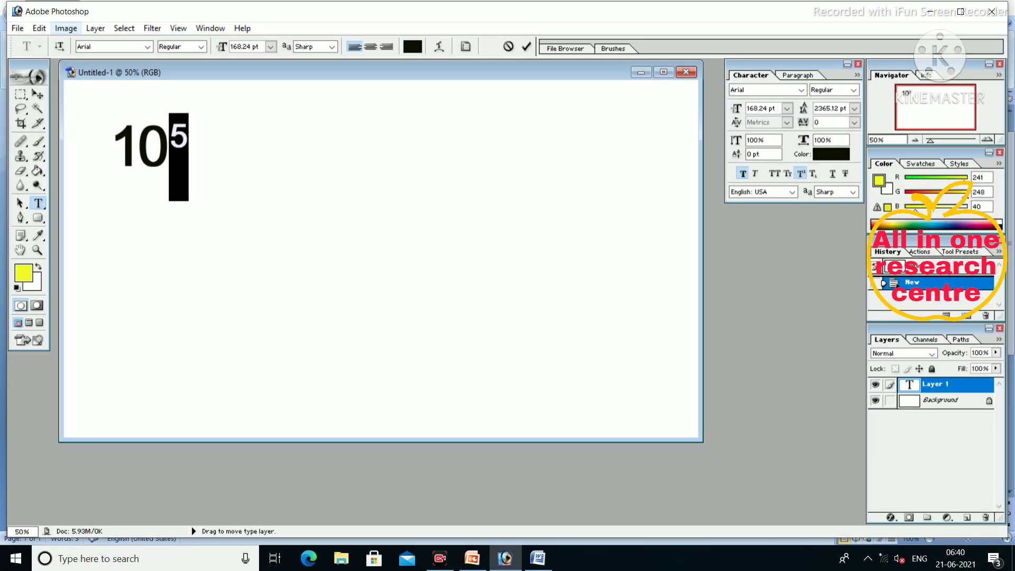
{"action": "left_click", "coordinate": [188, 153]}
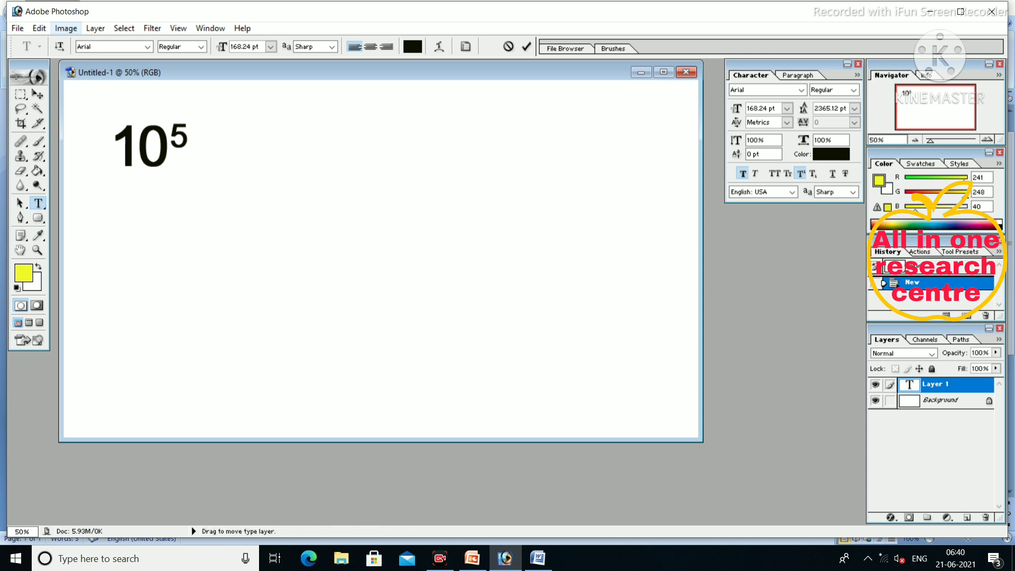
{"action": "type", "text": " 50"}
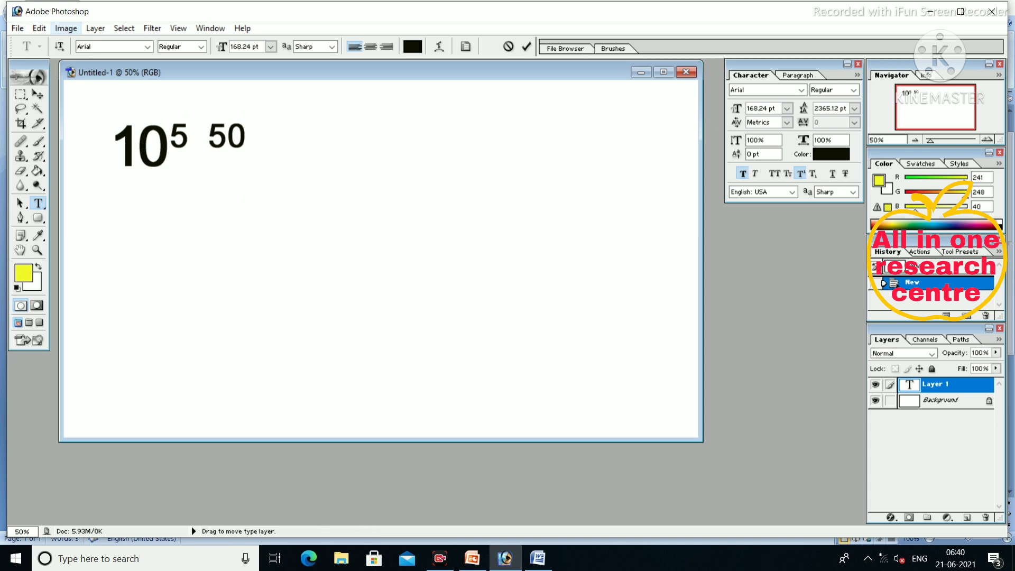
{"action": "type", "text": "89"}
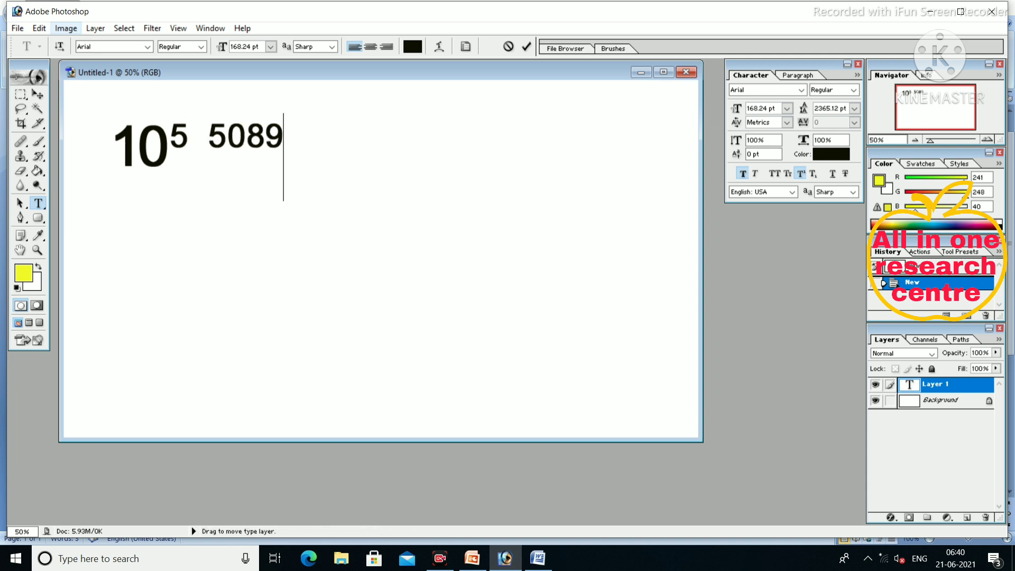
- Delete the trial digits 5089 and 023 after 10⁵, leaving only 10⁵
{"action": "key", "text": "shift+Left"}
{"action": "key", "text": "shift+Left"}
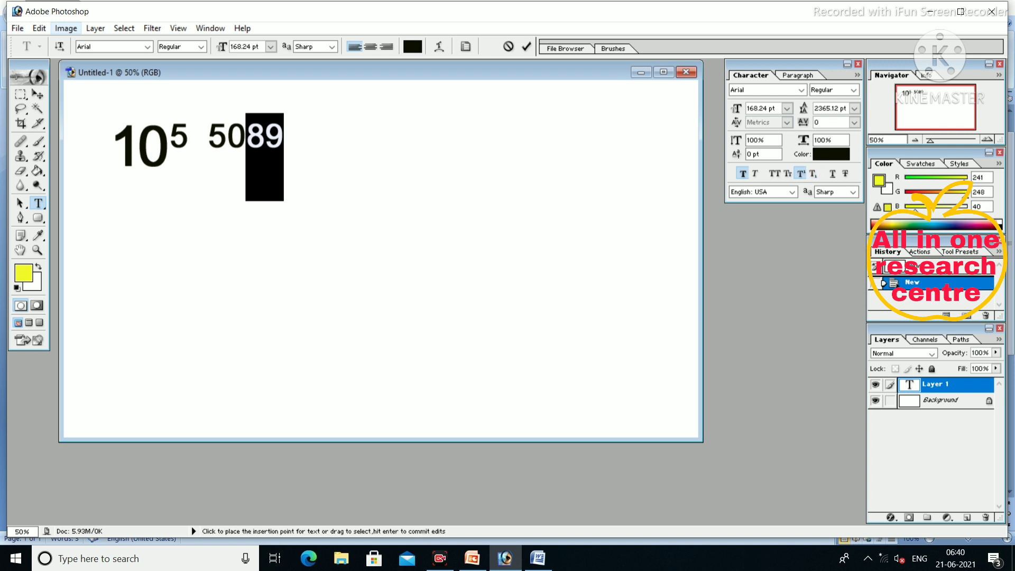
{"action": "left_click", "coordinate": [284, 139]}
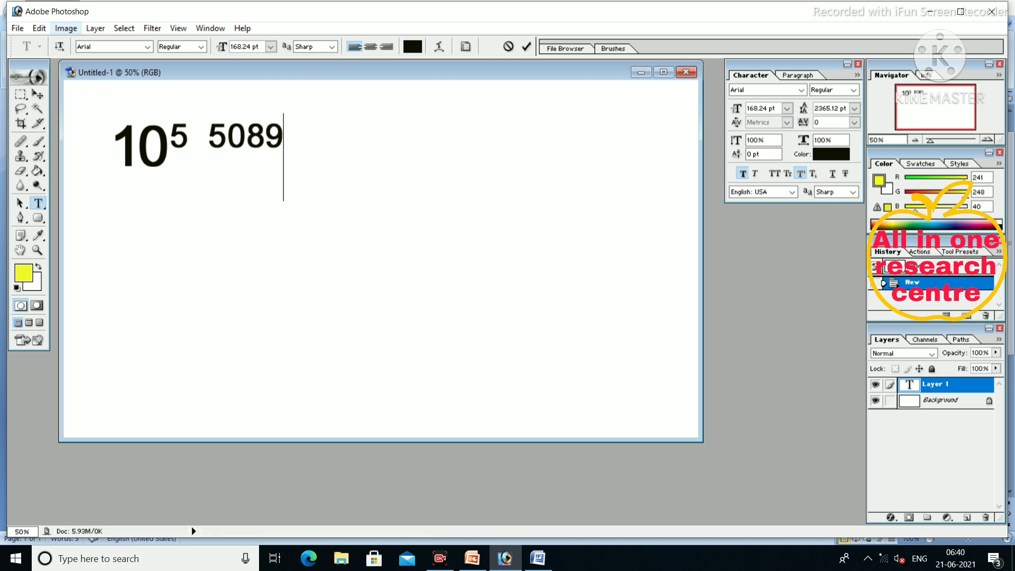
{"action": "key", "text": "BackSpace"}
{"action": "key", "text": "BackSpace"}
{"action": "key", "text": "BackSpace"}
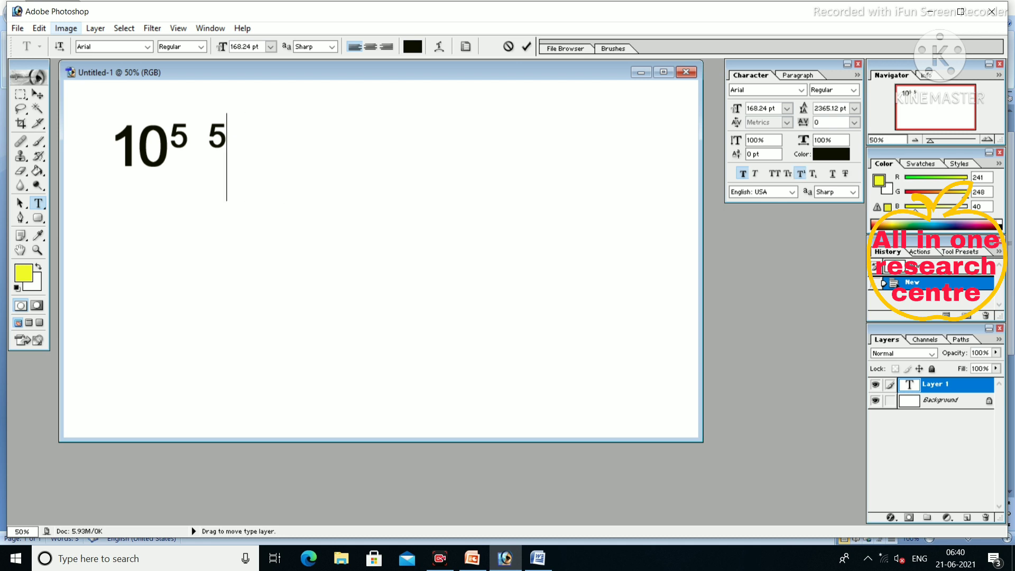
{"action": "type", "text": "0"}
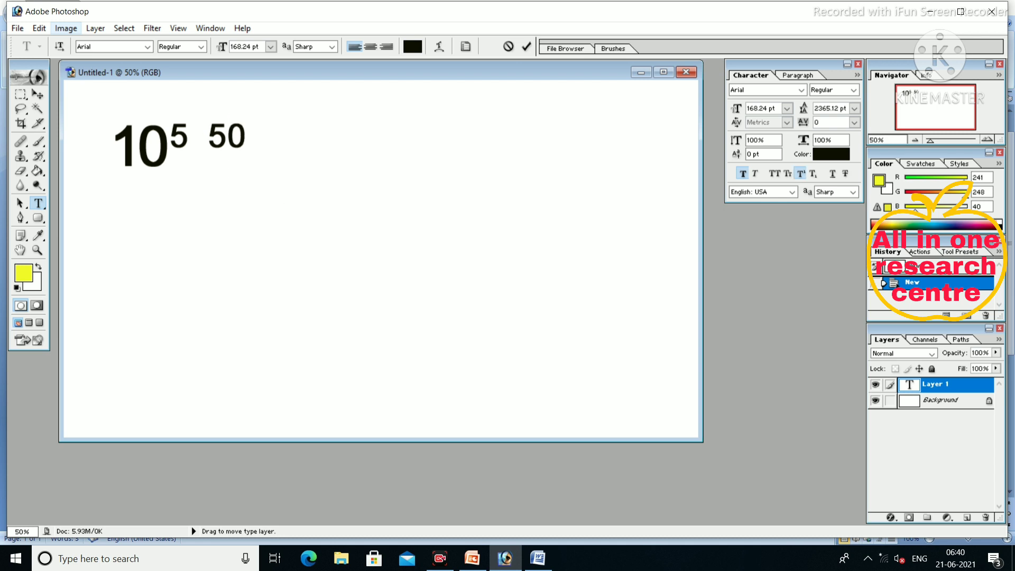
{"action": "type", "text": "23"}
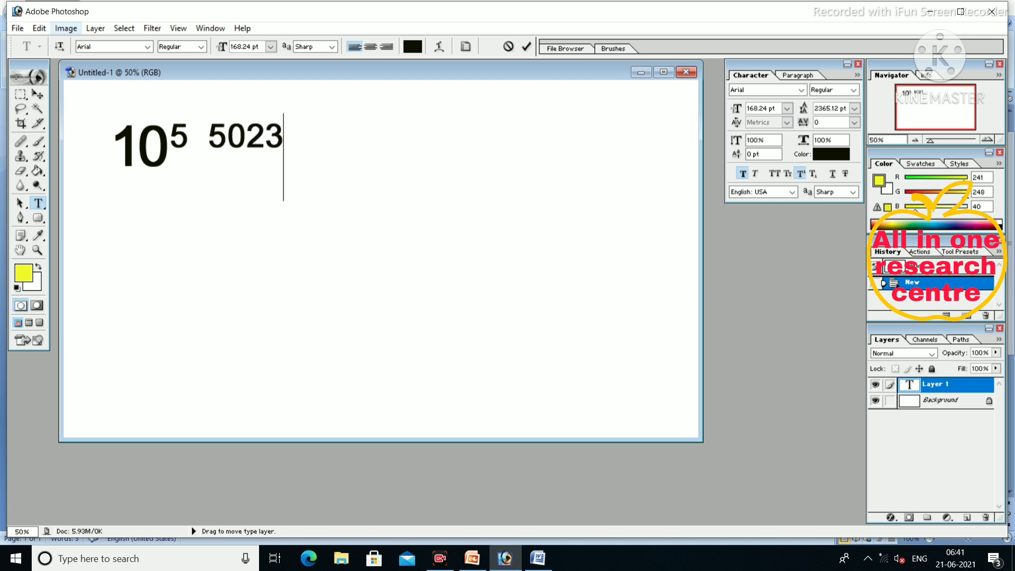
{"action": "key", "text": "BackSpace"}
{"action": "key", "text": "BackSpace"}
{"action": "key", "text": "BackSpace"}
{"action": "key", "text": "BackSpace"}
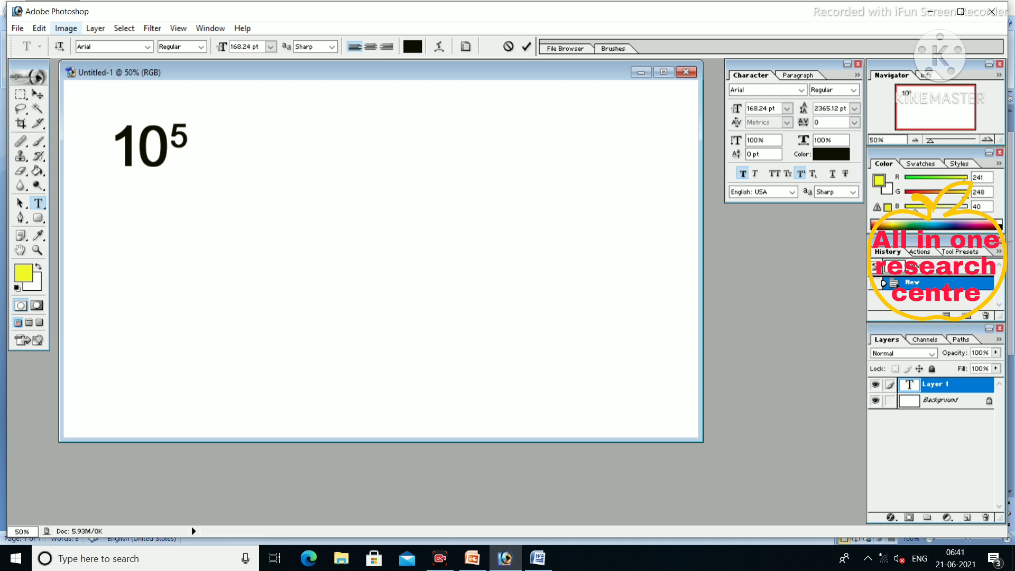
- Add 5026 with a subscript 26 after 10⁵, then start editing PowerPoint's title placeholder
{"action": "left_click", "coordinate": [801, 174]}
{"action": "type", "text": "20"}
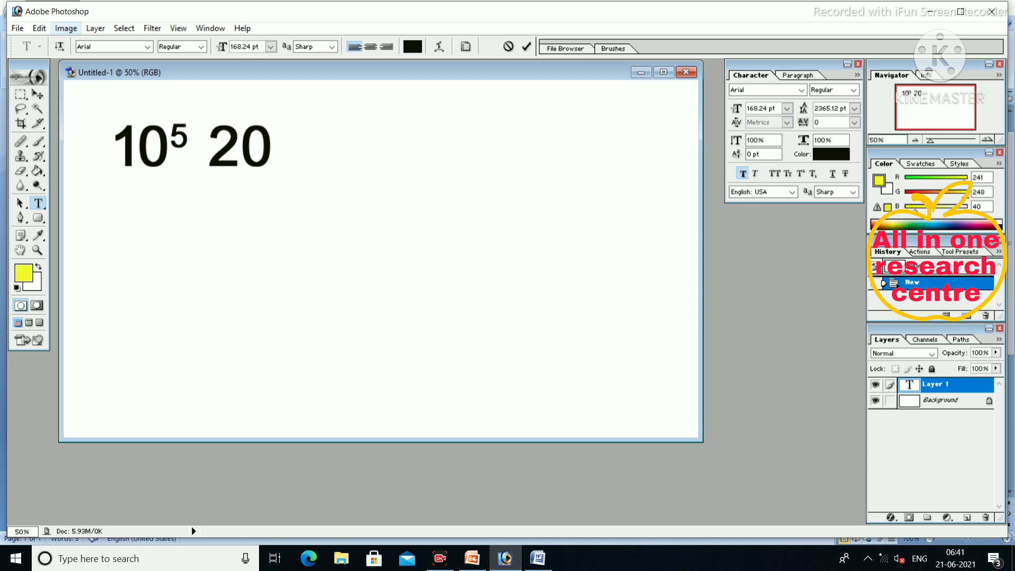
{"action": "key", "text": "BackSpace"}
{"action": "key", "text": "BackSpace"}
{"action": "type", "text": "5"}
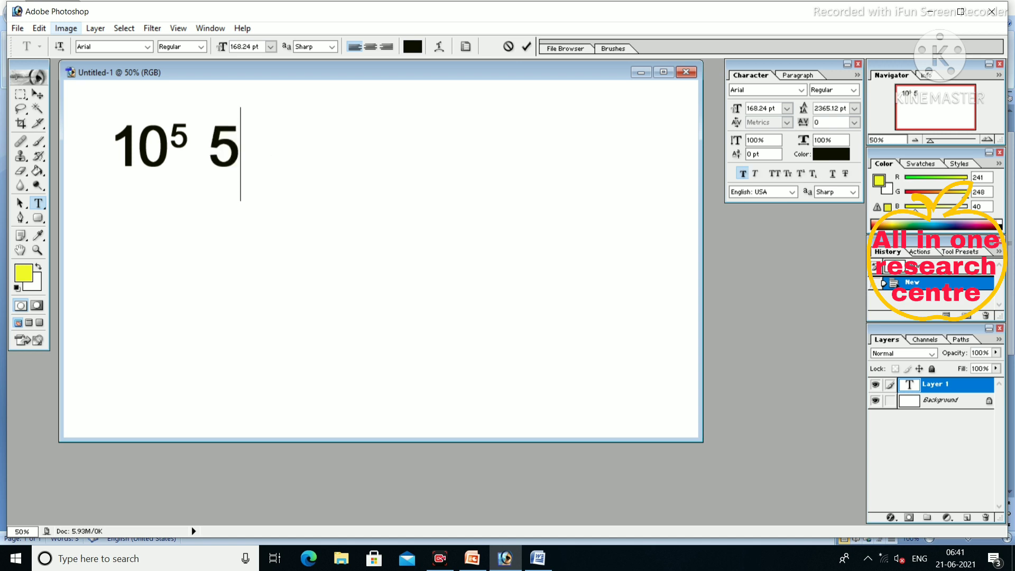
{"action": "type", "text": "026"}
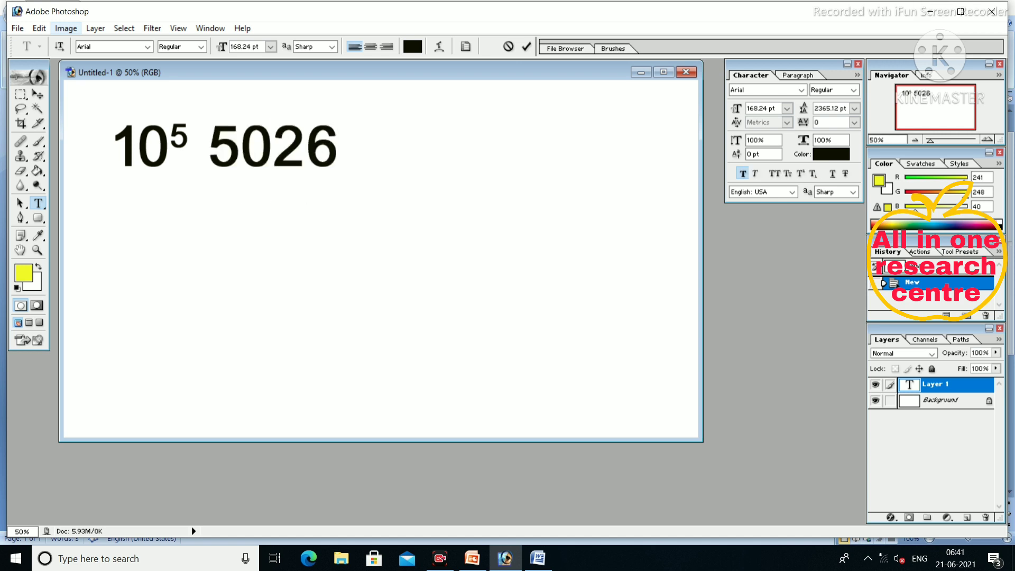
{"action": "key", "text": "shift+Left"}
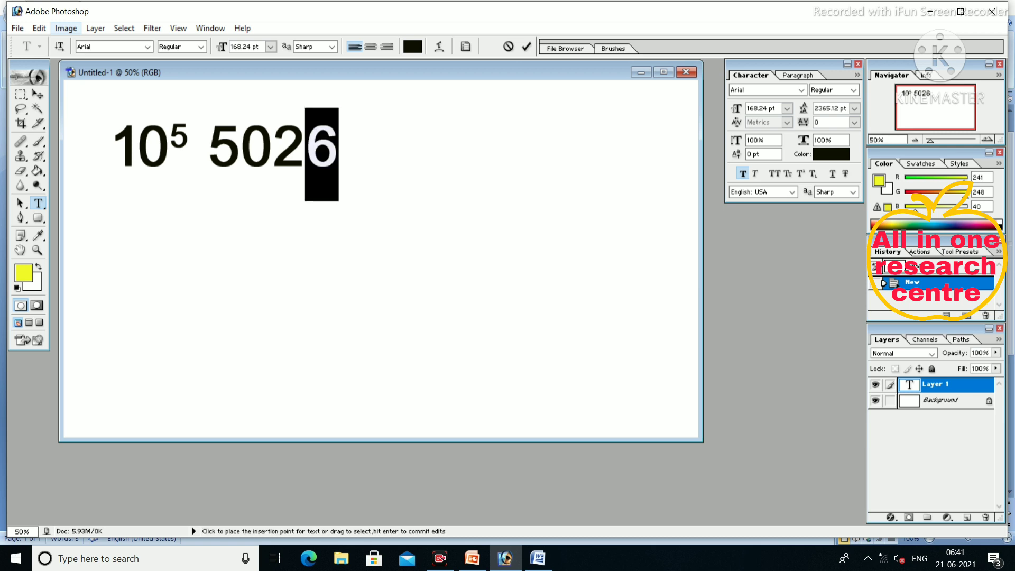
{"action": "key", "text": "shift+Left"}
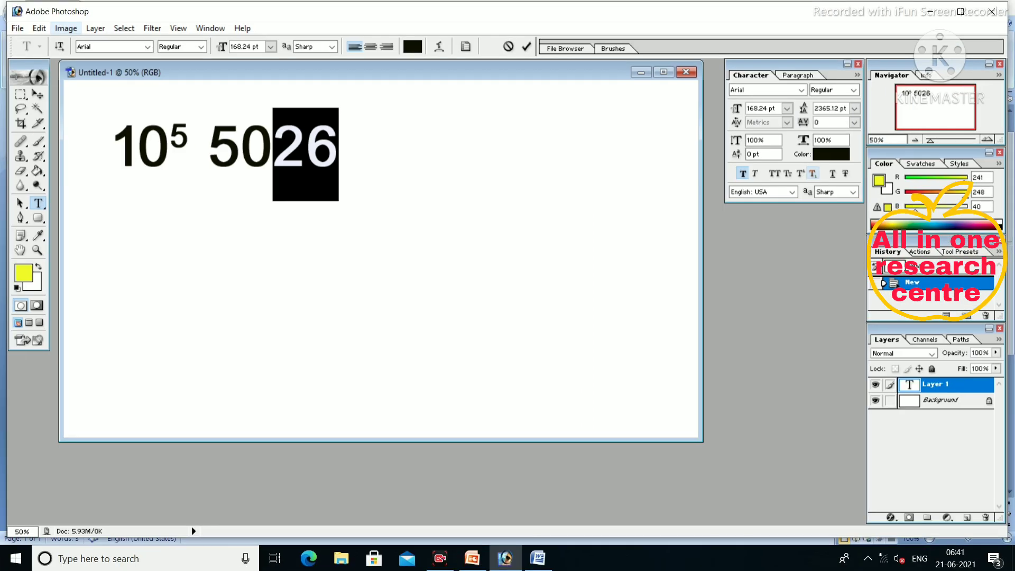
{"action": "left_click", "coordinate": [812, 173]}
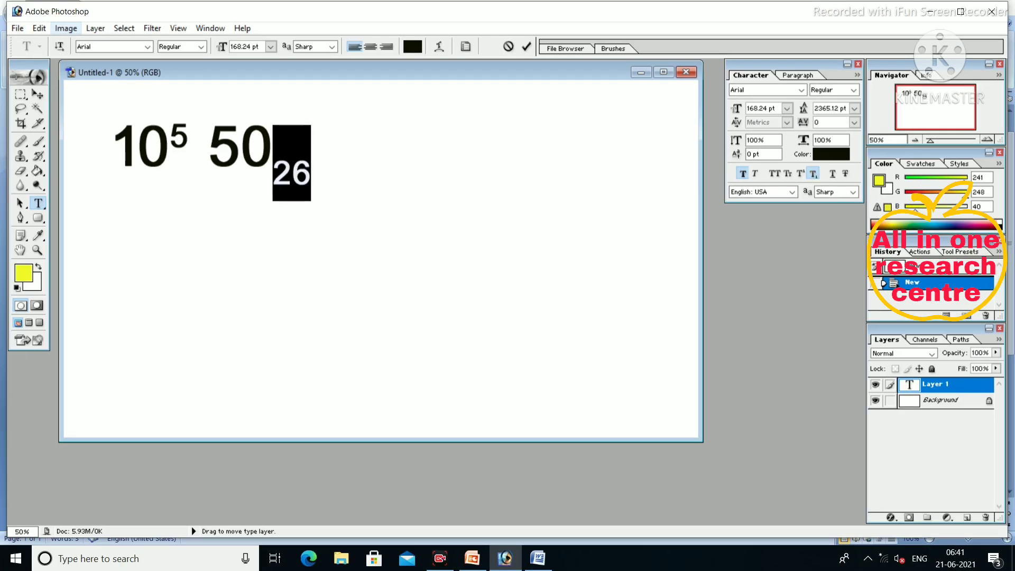
{"action": "left_click", "coordinate": [311, 174]}
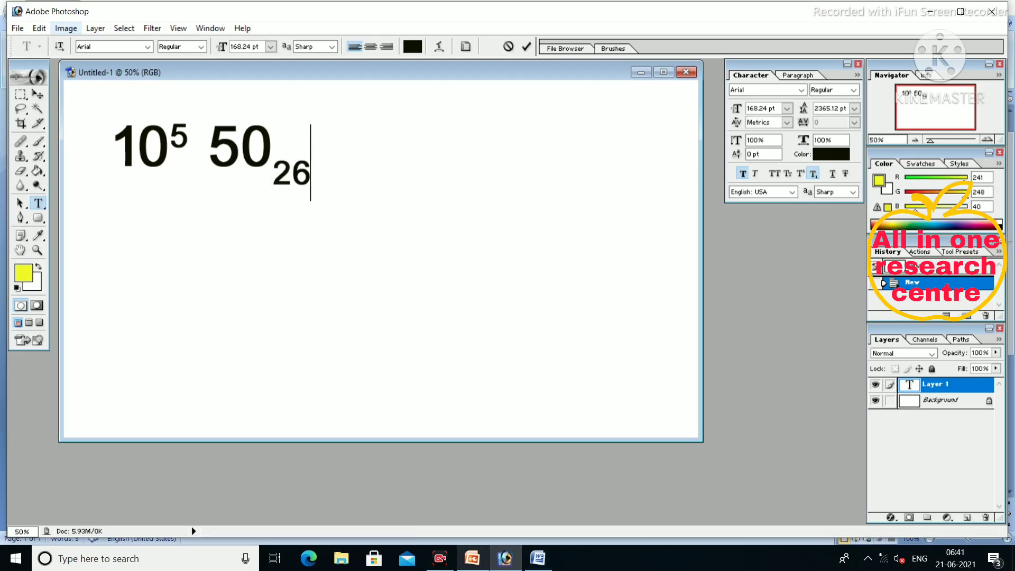
{"action": "left_click", "coordinate": [472, 558]}
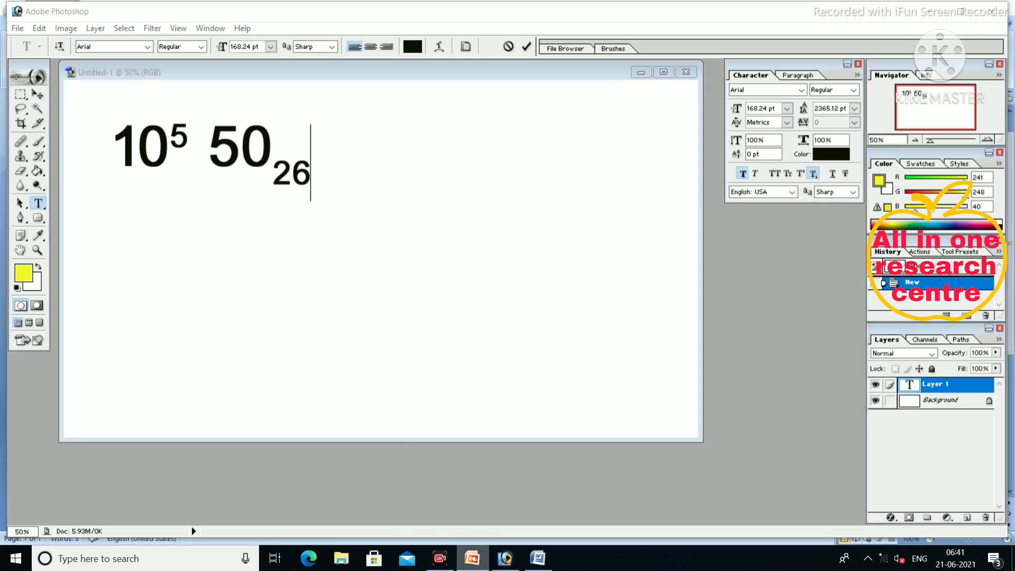
{"action": "left_click", "coordinate": [587, 264]}
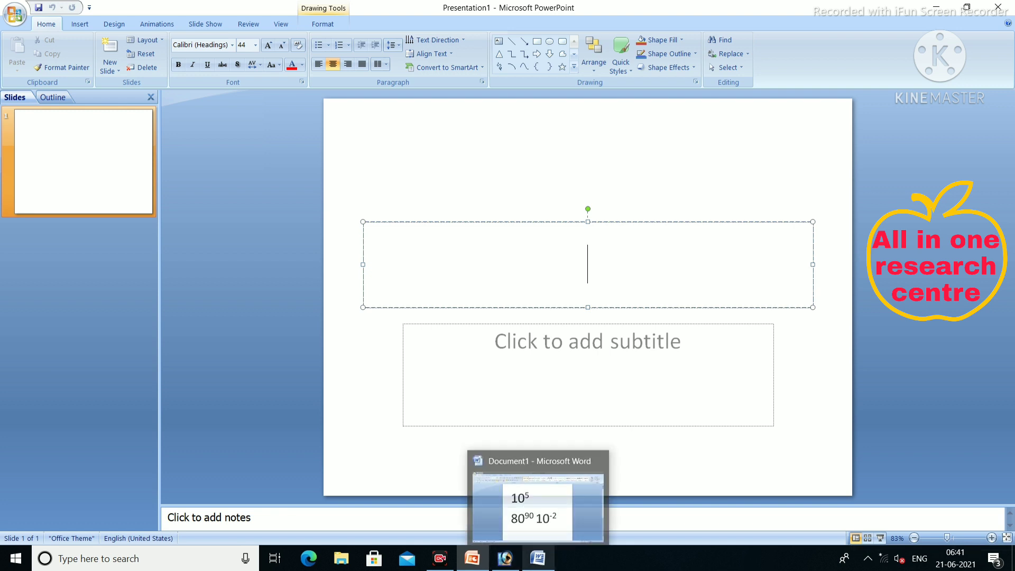
- Bring Word's Document1 back to the front and start typing na after 10⁵
{"action": "left_click", "coordinate": [538, 557]}
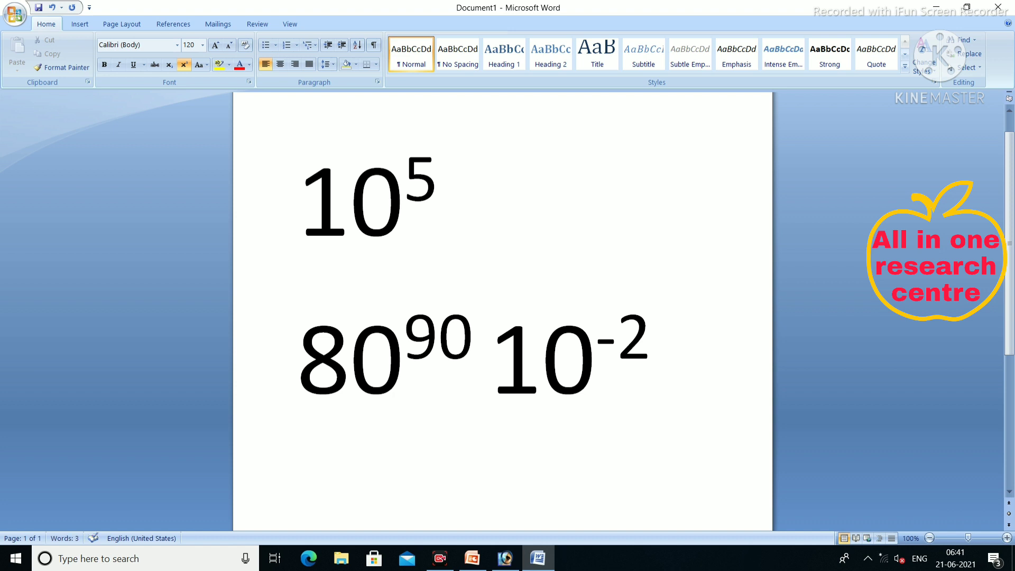
{"action": "type", "text": " na"}
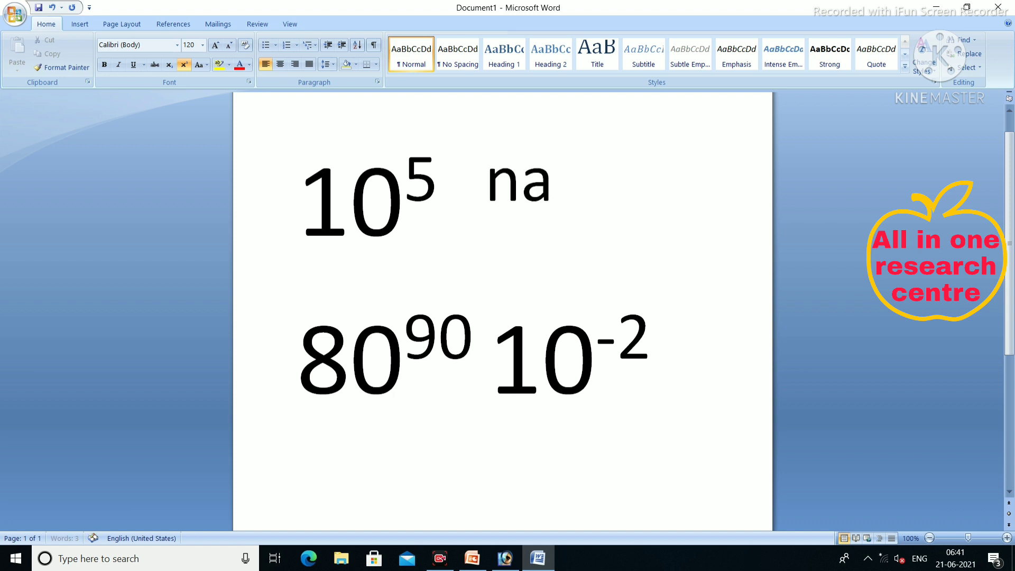
- Type NA45 after 10⁵, correcting the lowercase na and discarded NA10 and 10 attempts
{"action": "key", "text": "BackSpace"}
{"action": "key", "text": "BackSpace"}
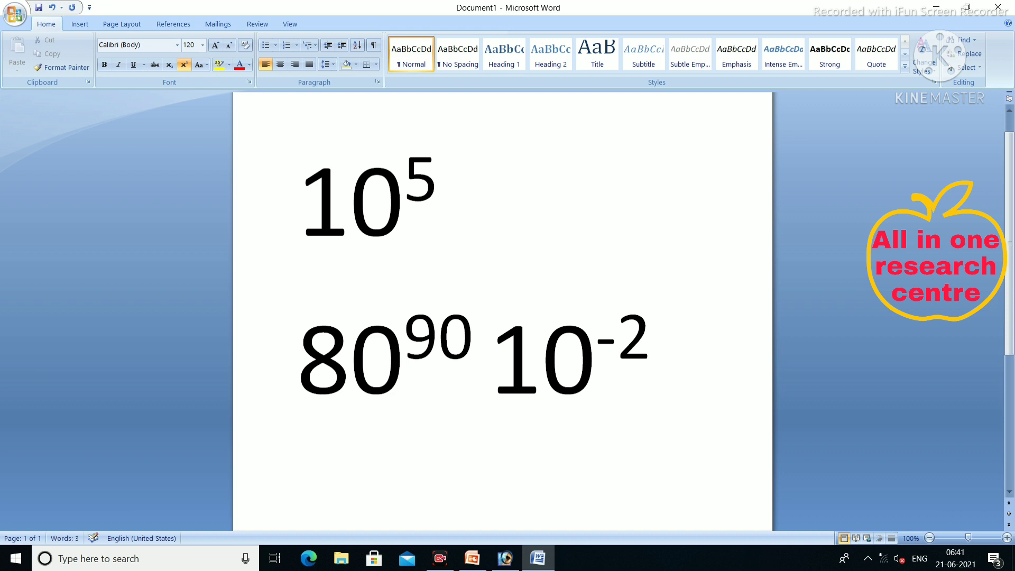
{"action": "type", "text": "NA10"}
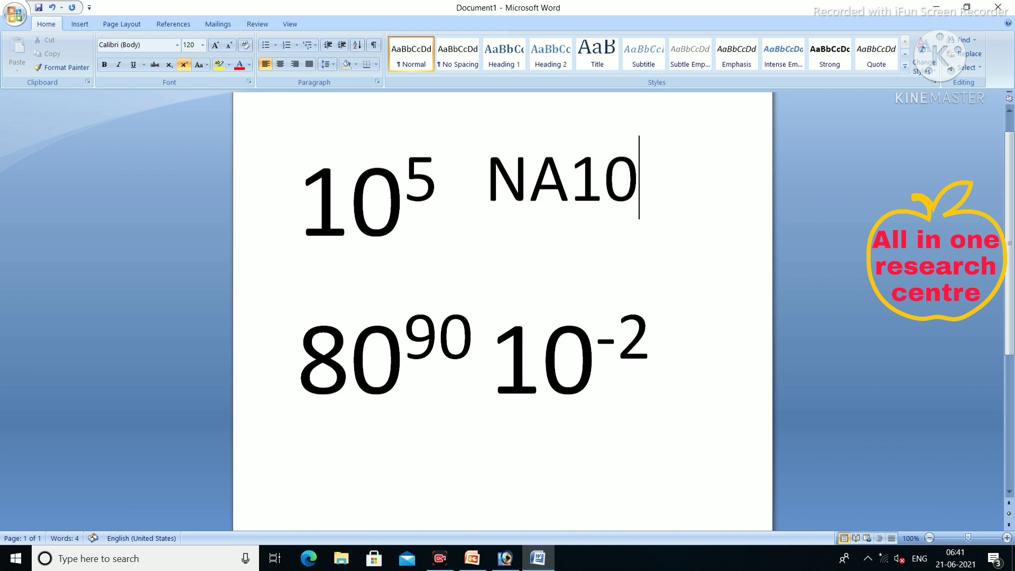
{"action": "left_click_drag", "start_coordinate": [638, 180], "coordinate": [569, 179]}
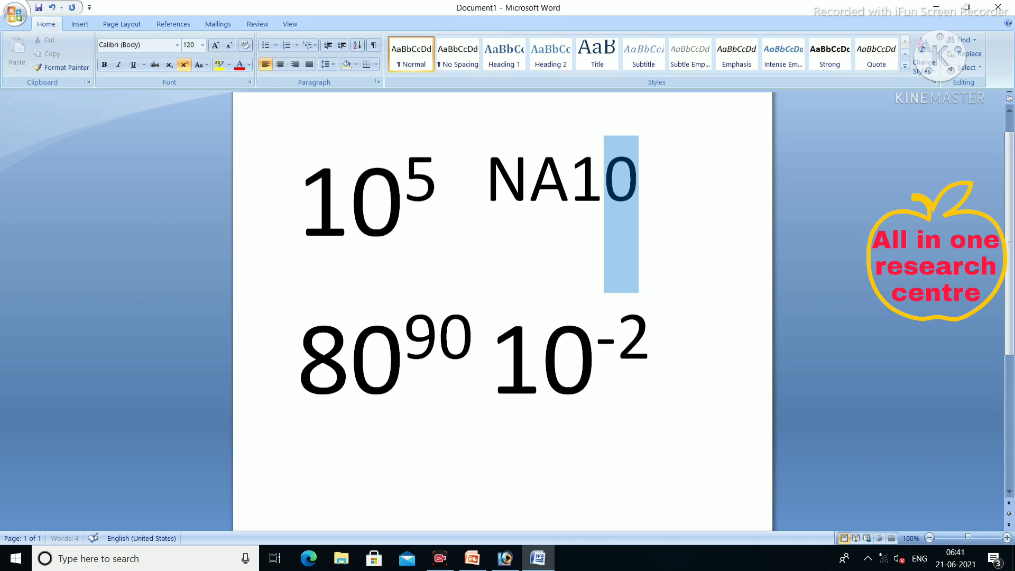
{"action": "left_click", "coordinate": [638, 179]}
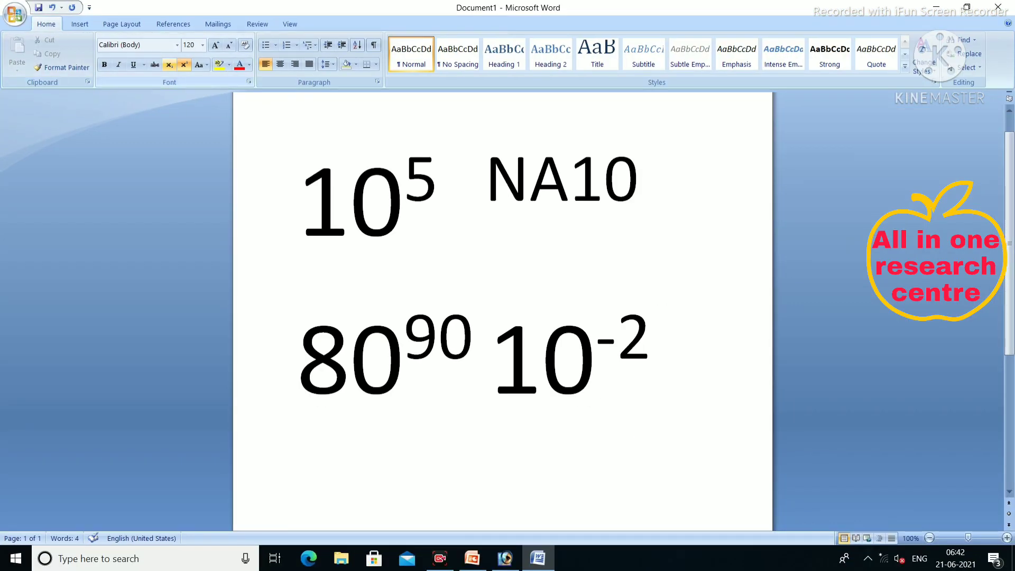
{"action": "key", "text": "BackSpace"}
{"action": "key", "text": "BackSpace"}
{"action": "key", "text": "BackSpace"}
{"action": "key", "text": "BackSpace"}
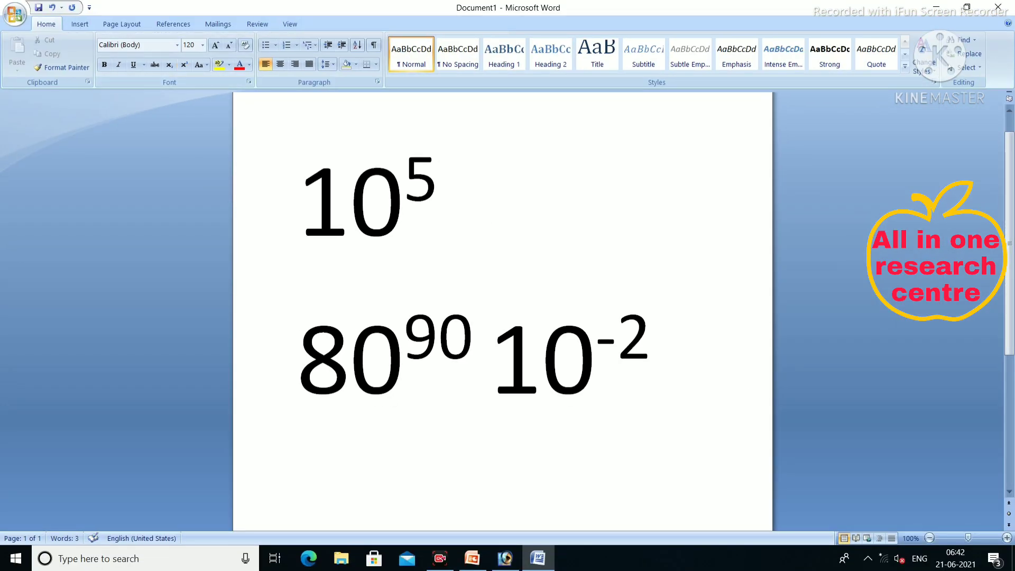
{"action": "type", "text": " 10"}
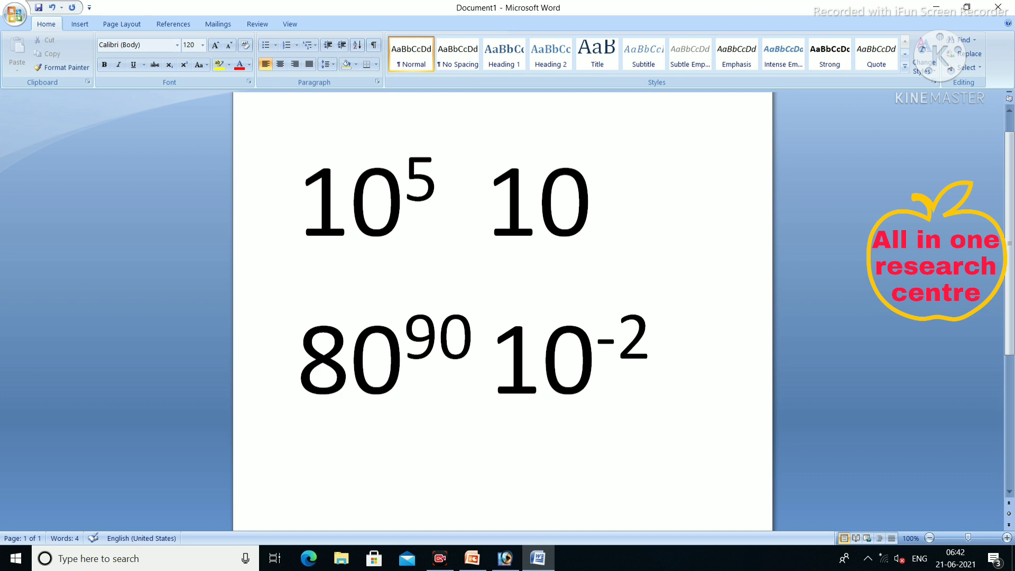
{"action": "key", "text": "BackSpace"}
{"action": "key", "text": "BackSpace"}
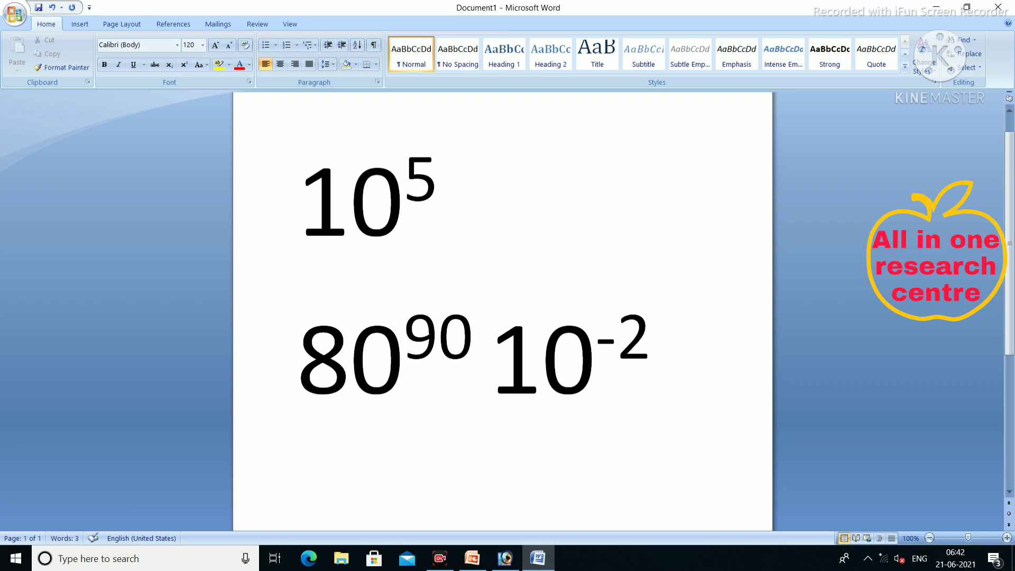
{"action": "type", "text": "  NA"}
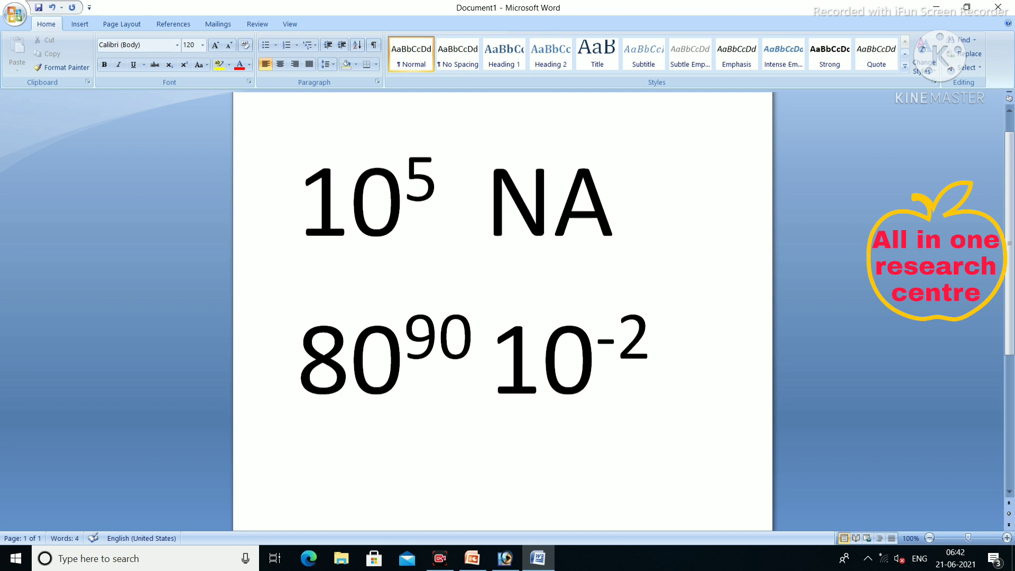
{"action": "type", "text": "45"}
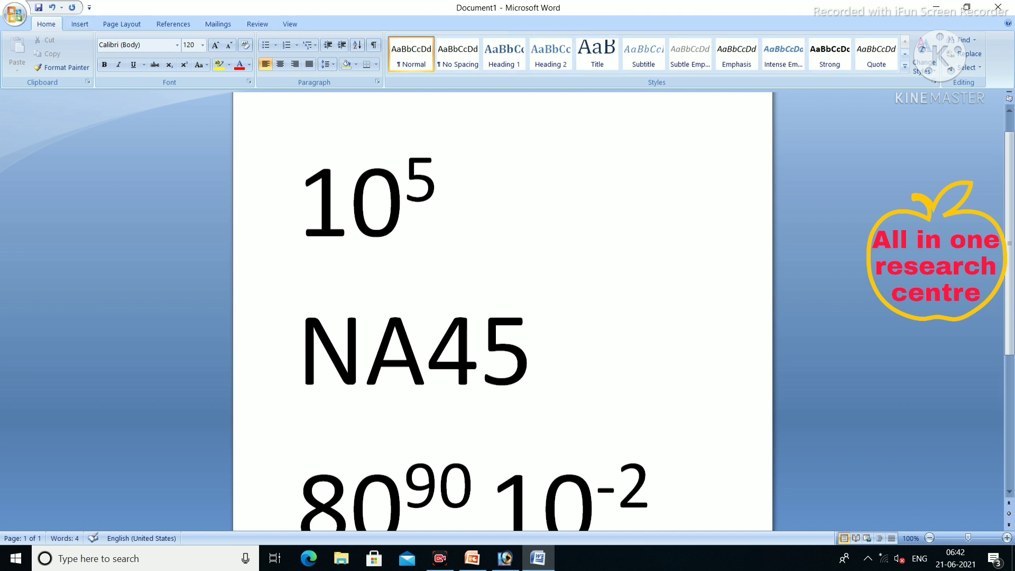
- Make the 45 after NA superscript so it reads NA⁴⁵
{"action": "key", "text": "shift+Left"}
{"action": "key", "text": "shift+Left"}
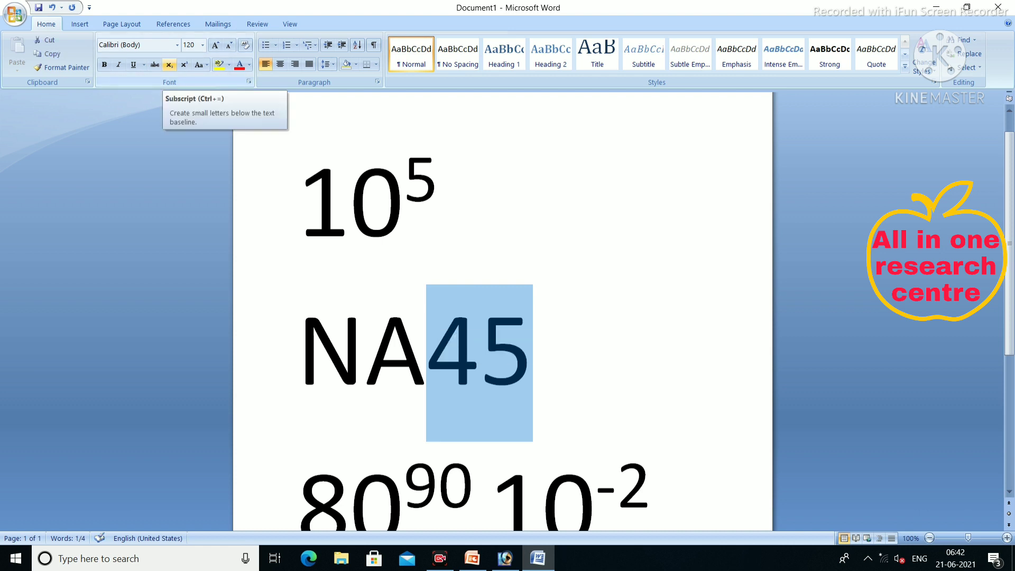
{"action": "left_click", "coordinate": [183, 64]}
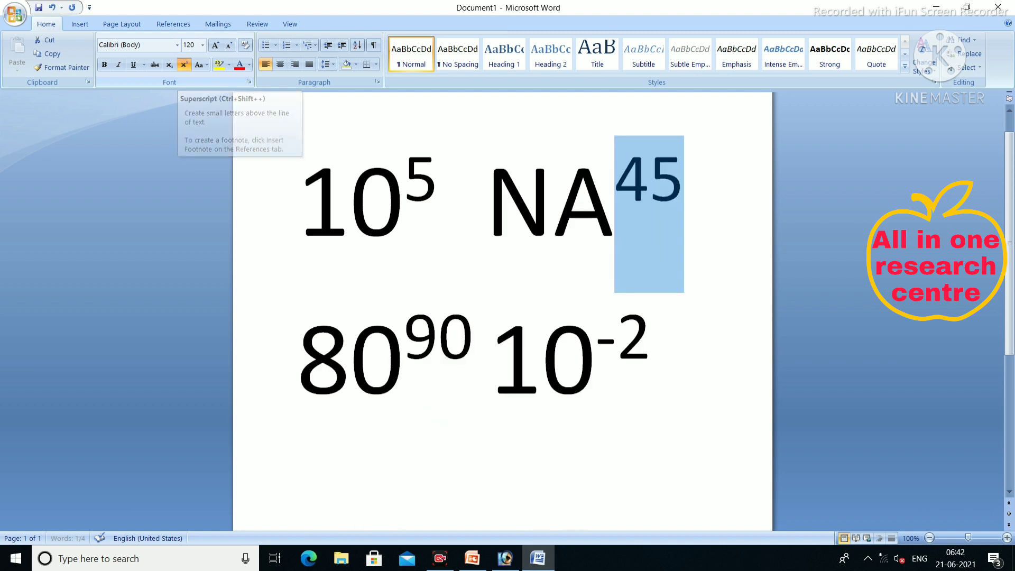
{"action": "left_click", "coordinate": [615, 201]}
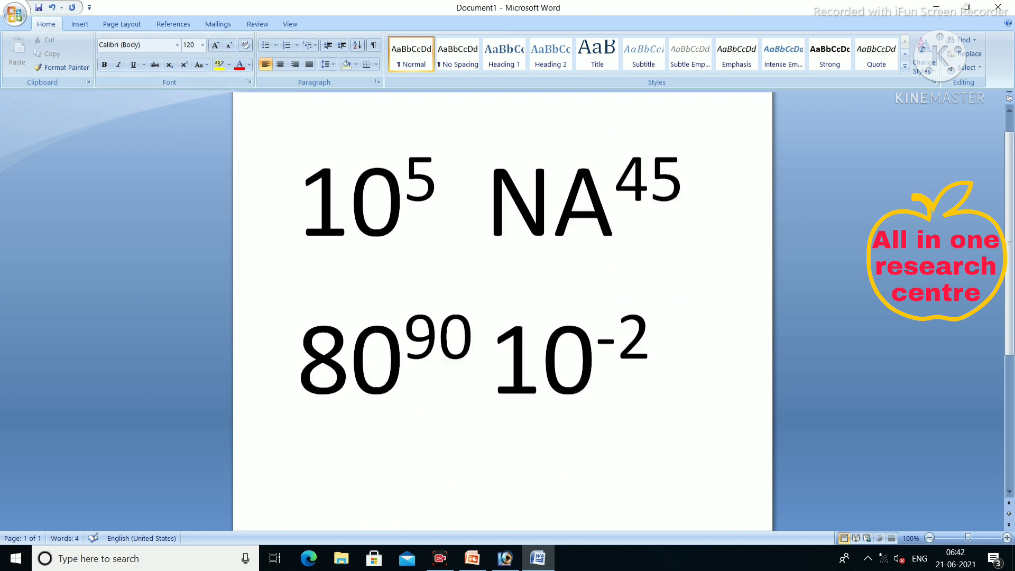
- Copy NA⁴⁵ and switch over to the PowerPoint presentation
{"action": "key", "text": "End"}
{"action": "key", "text": "shift+Left"}
{"action": "key", "text": "shift+Left"}
{"action": "key", "text": "shift+Left"}
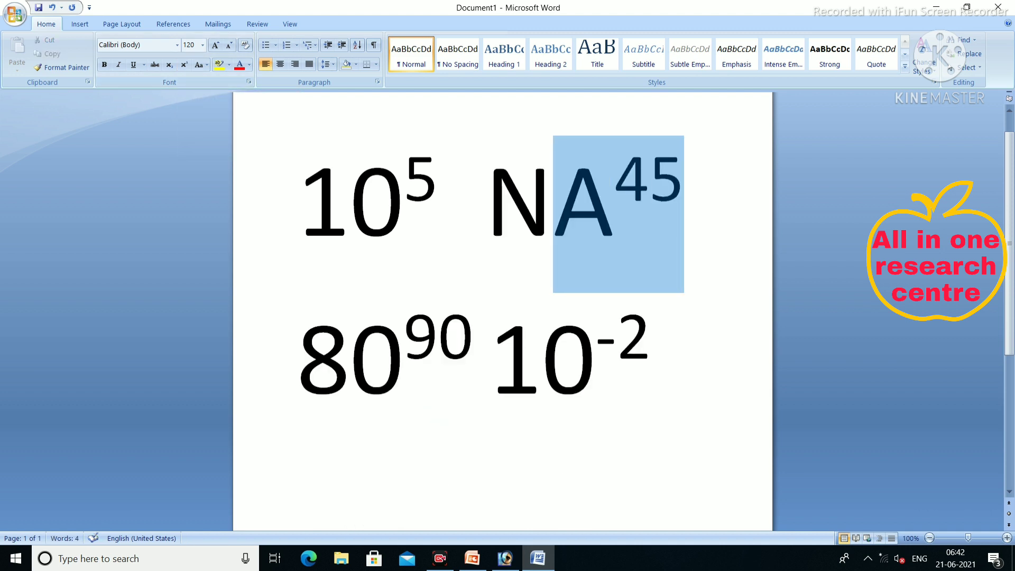
{"action": "key", "text": "shift+Left"}
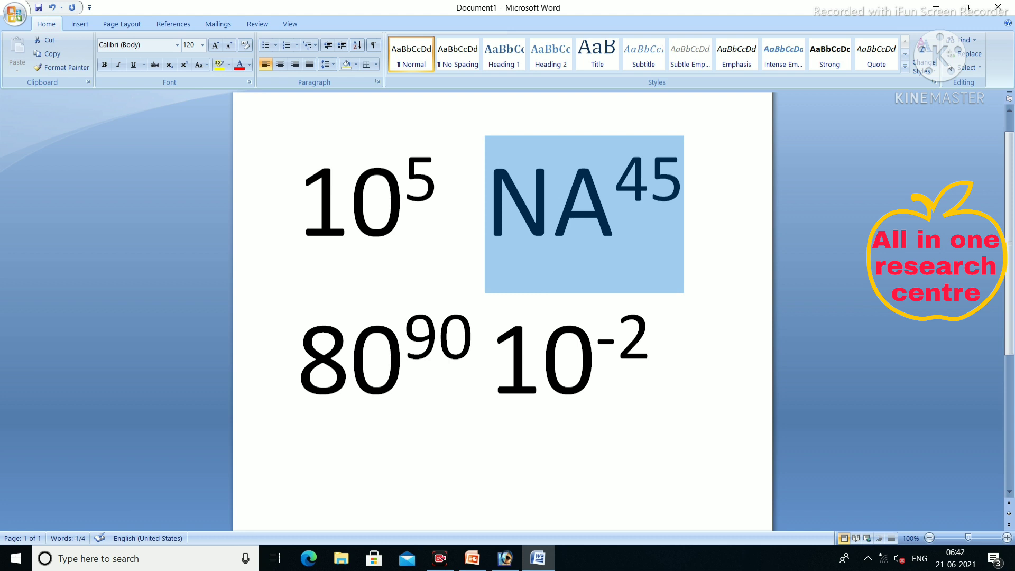
{"action": "key", "text": "ctrl+c"}
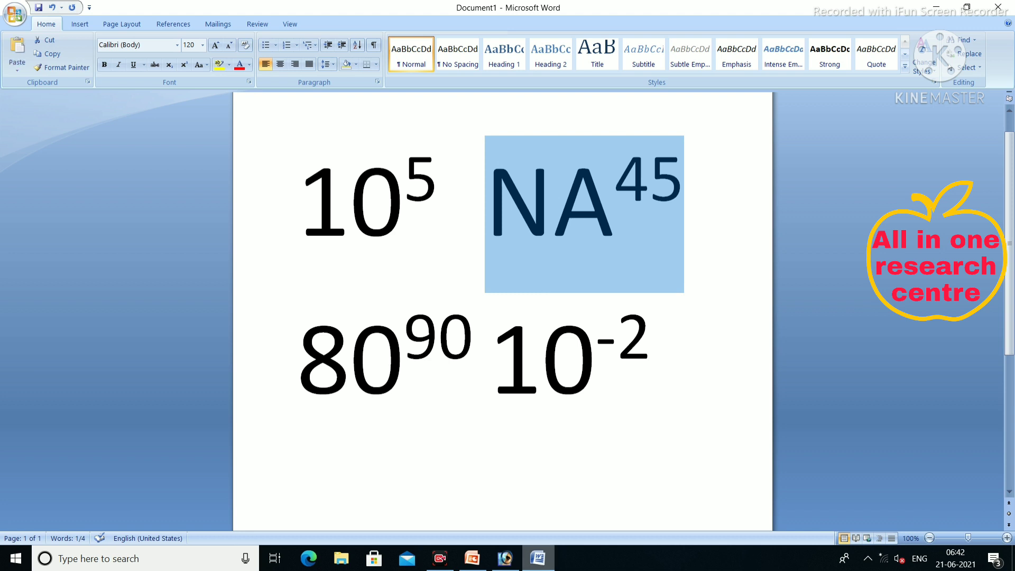
{"action": "left_click", "coordinate": [472, 557]}
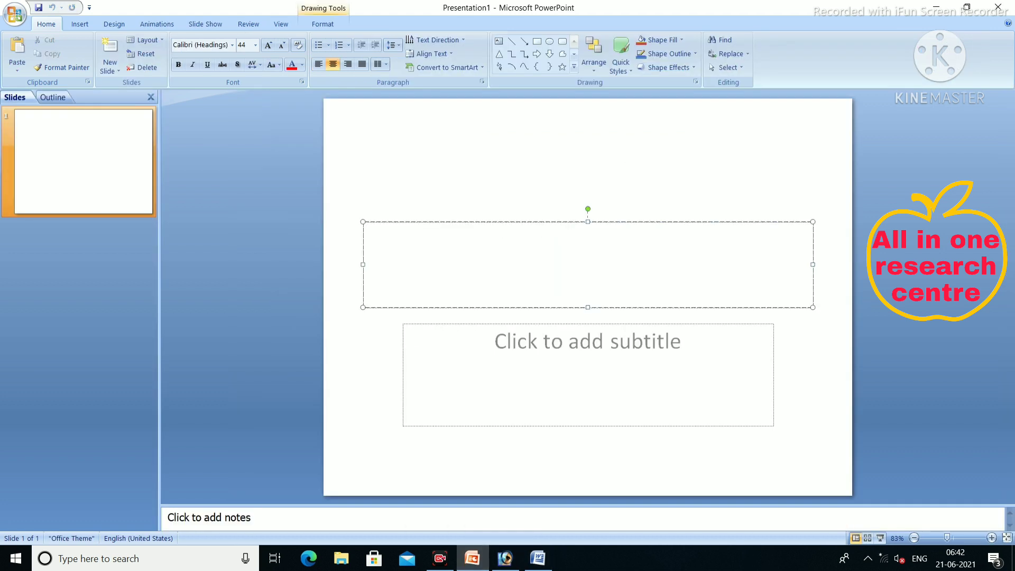
- Paste NA⁴⁵ into the PowerPoint slide title, then switch back to Word's Document1
{"action": "key", "text": "ctrl+v"}
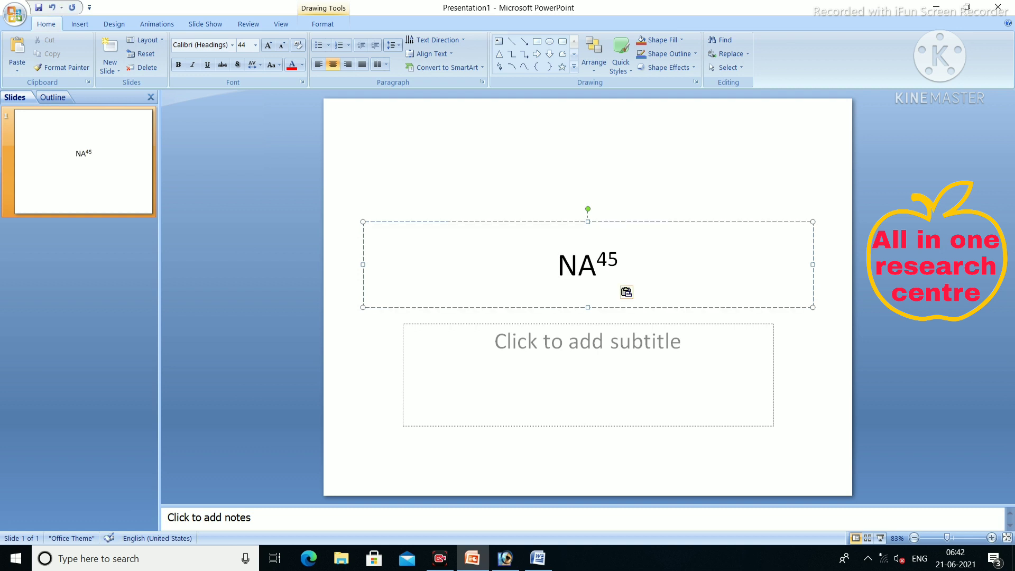
{"action": "key", "text": "ctrl+Return"}
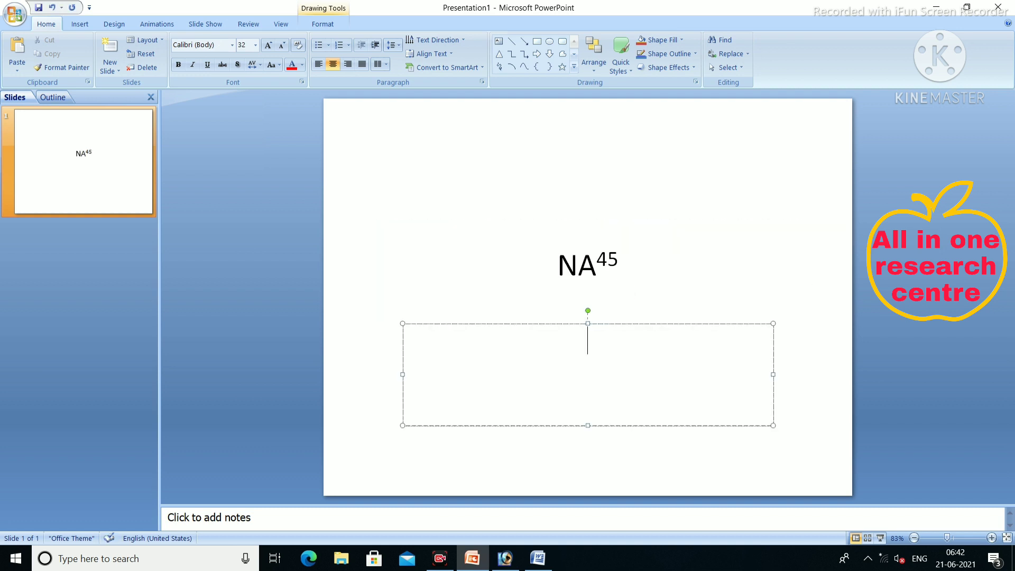
{"action": "left_click", "coordinate": [618, 262]}
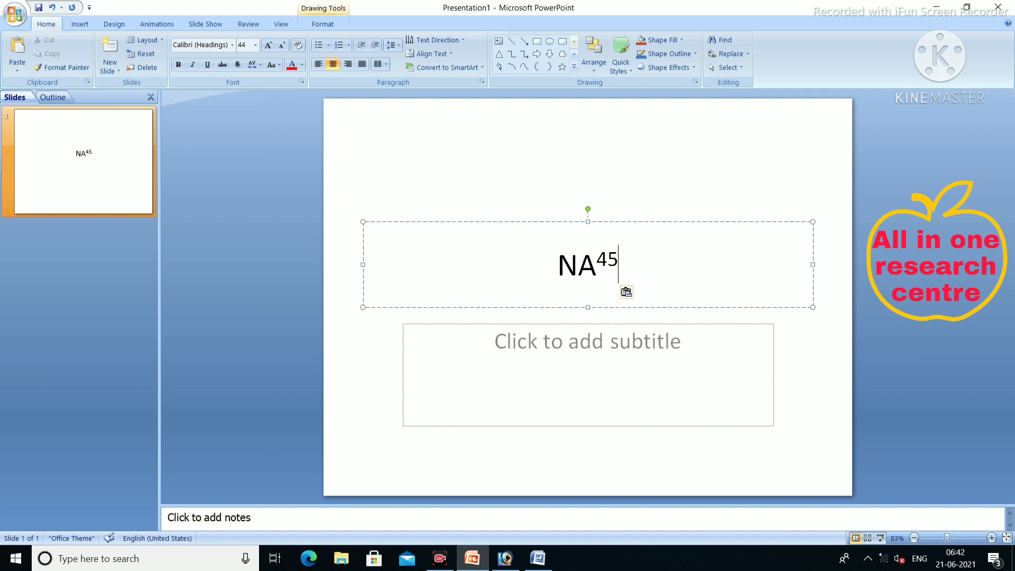
{"action": "key", "text": "alt+Tab"}
{"action": "left_click", "coordinate": [473, 336]}
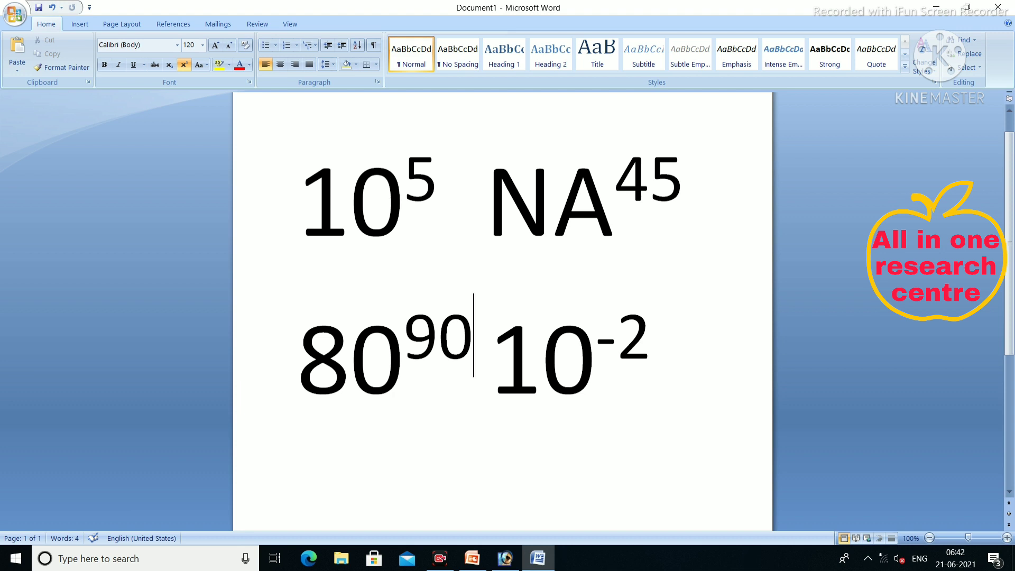
- Select all Word text and paste it into the PowerPoint subtitle and after NA⁴⁵ in the title
{"action": "key", "text": "ctrl+a"}
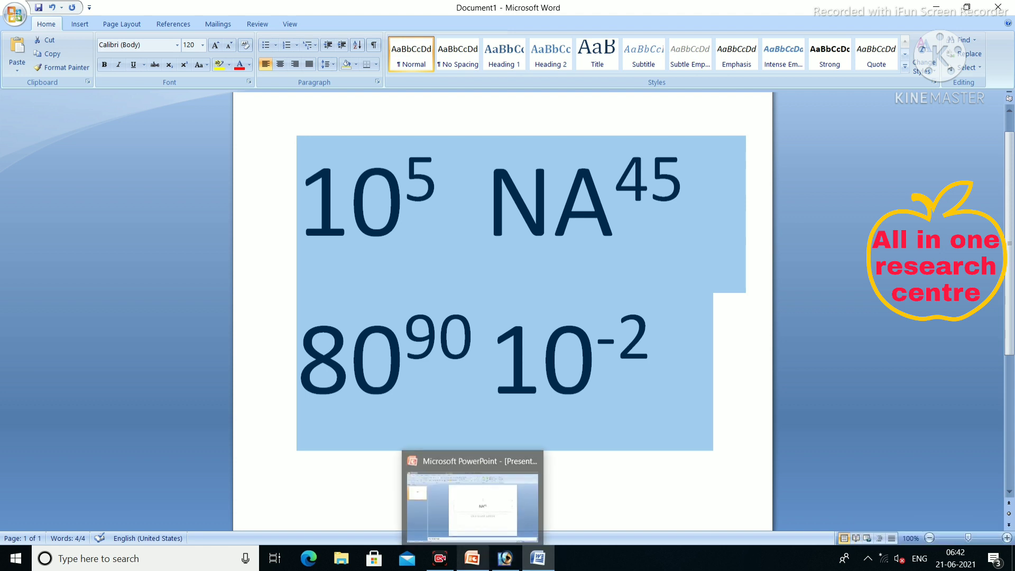
{"action": "left_click", "coordinate": [472, 558]}
{"action": "left_click", "coordinate": [587, 341]}
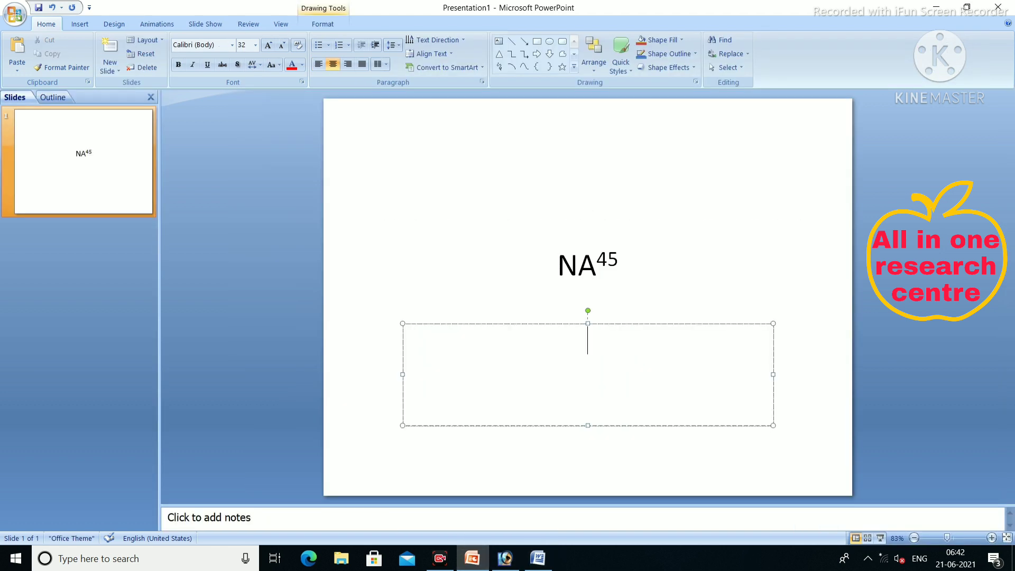
{"action": "key", "text": "ctrl+v"}
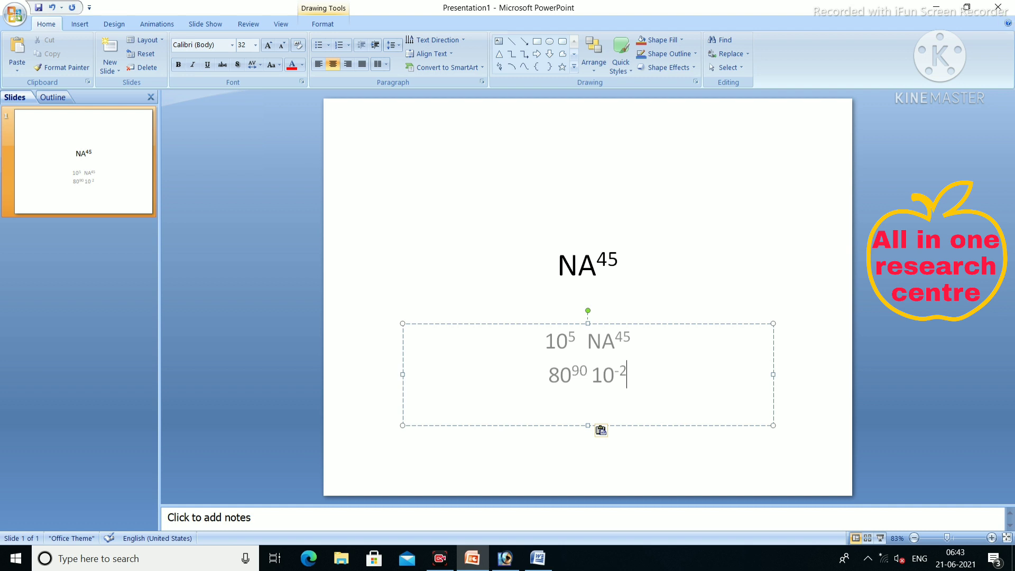
{"action": "left_click", "coordinate": [618, 264]}
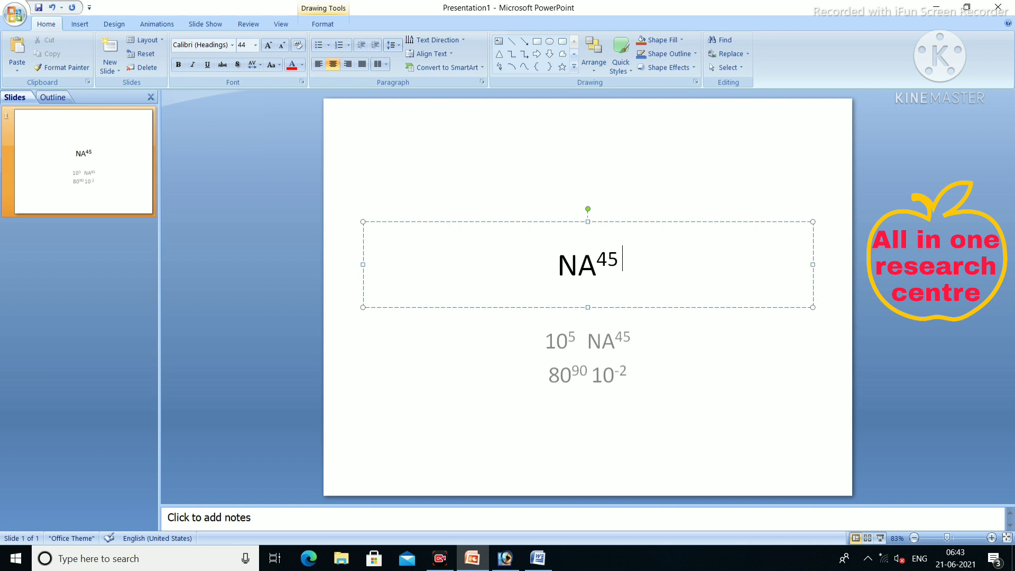
{"action": "key", "text": "ctrl+v"}
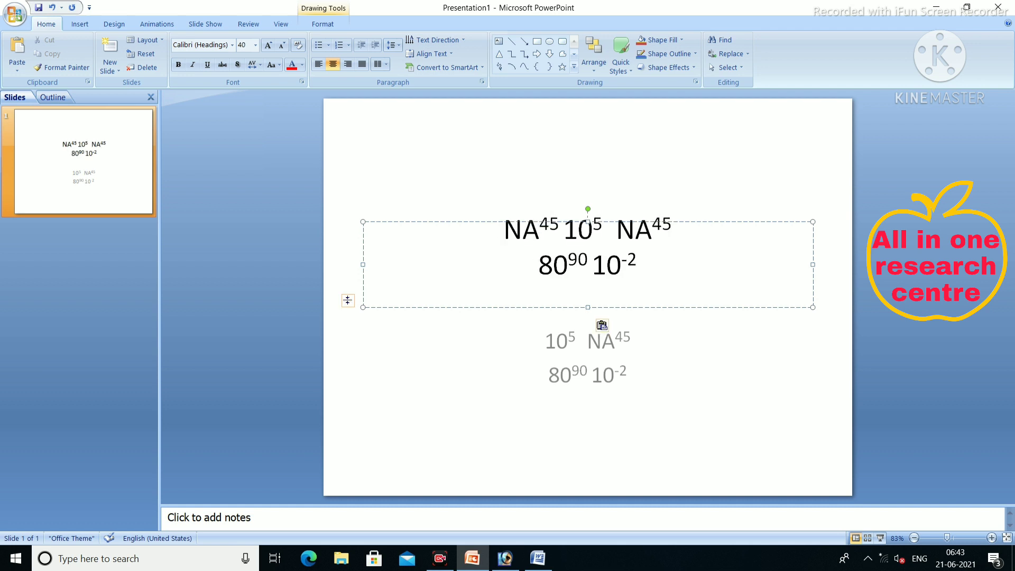